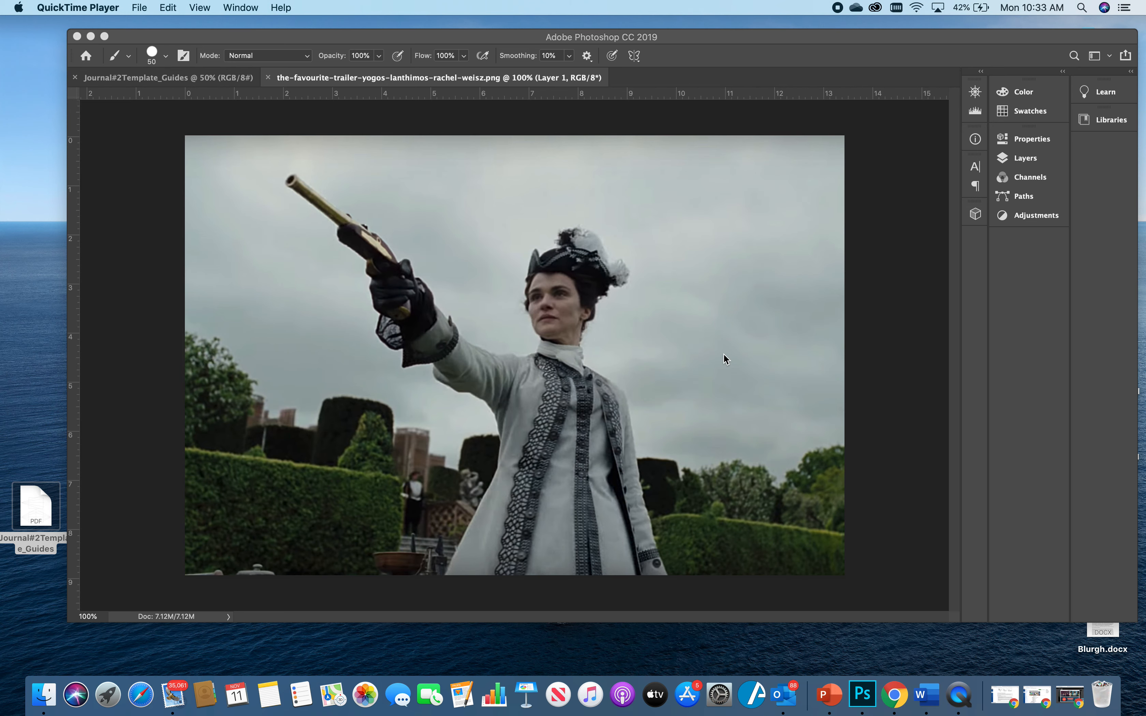
Step: View the Journal#2Template_Guides document and return to the film still
left_click(169, 81)
left_click_drag(156, 76, 148, 76)
left_click(149, 76)
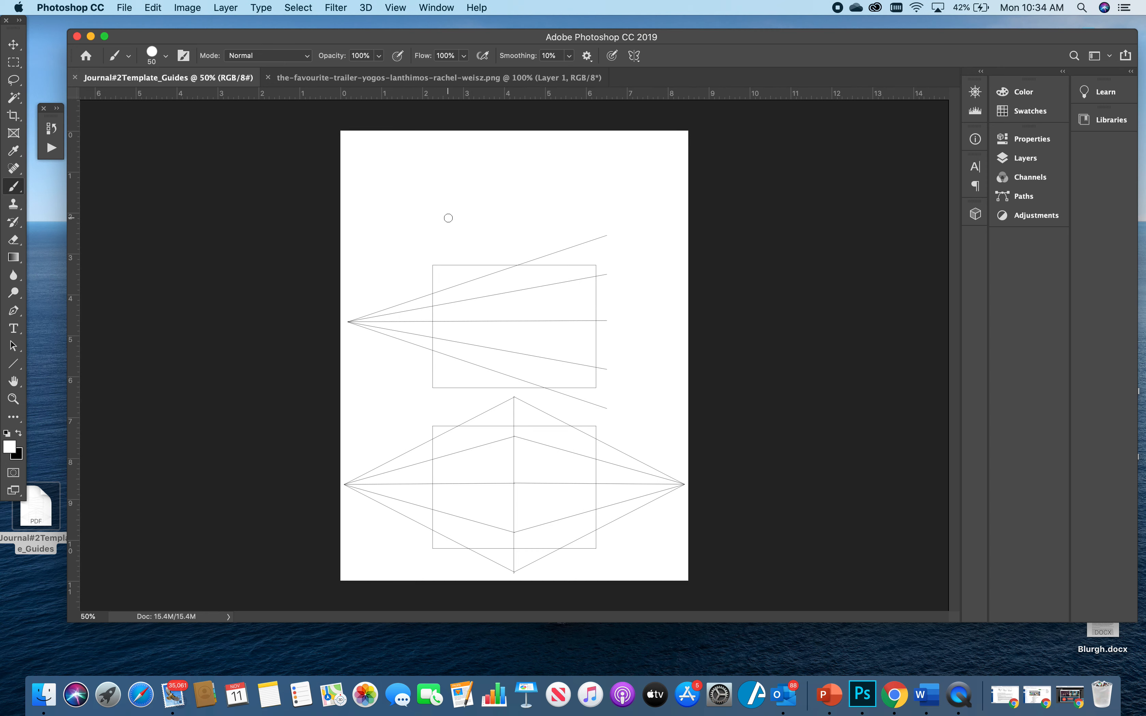
left_click(323, 80)
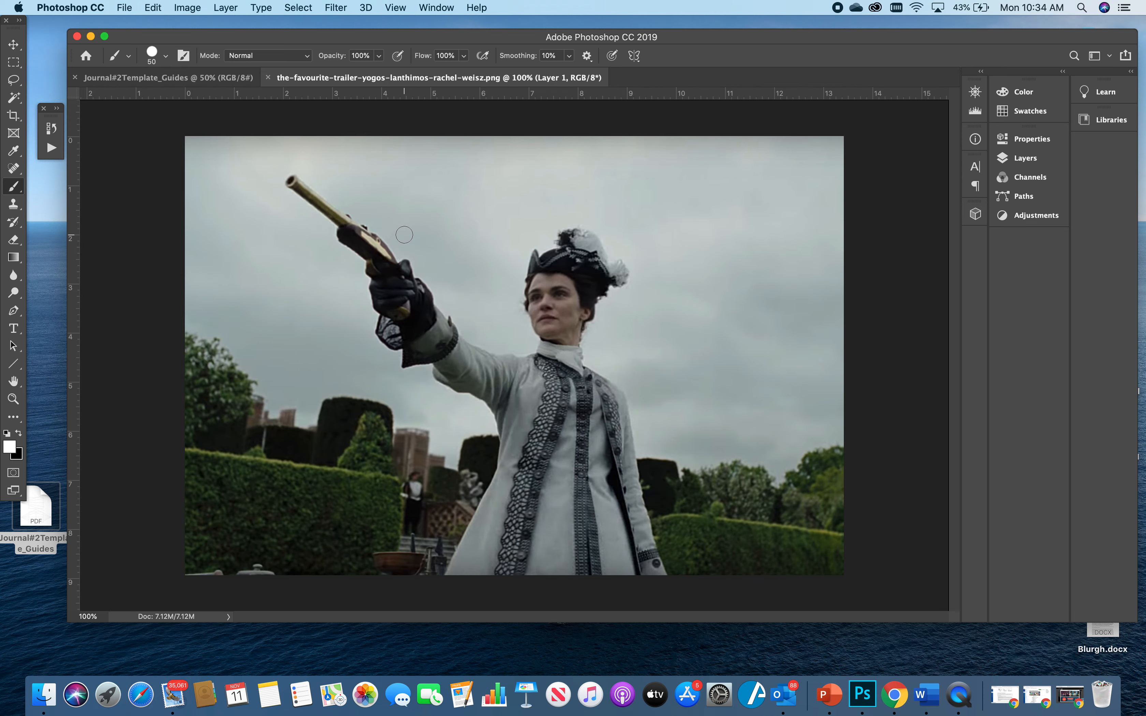
Step: Set the film still's resolution to 300 pixels/inch with resampling turned off
left_click(188, 7)
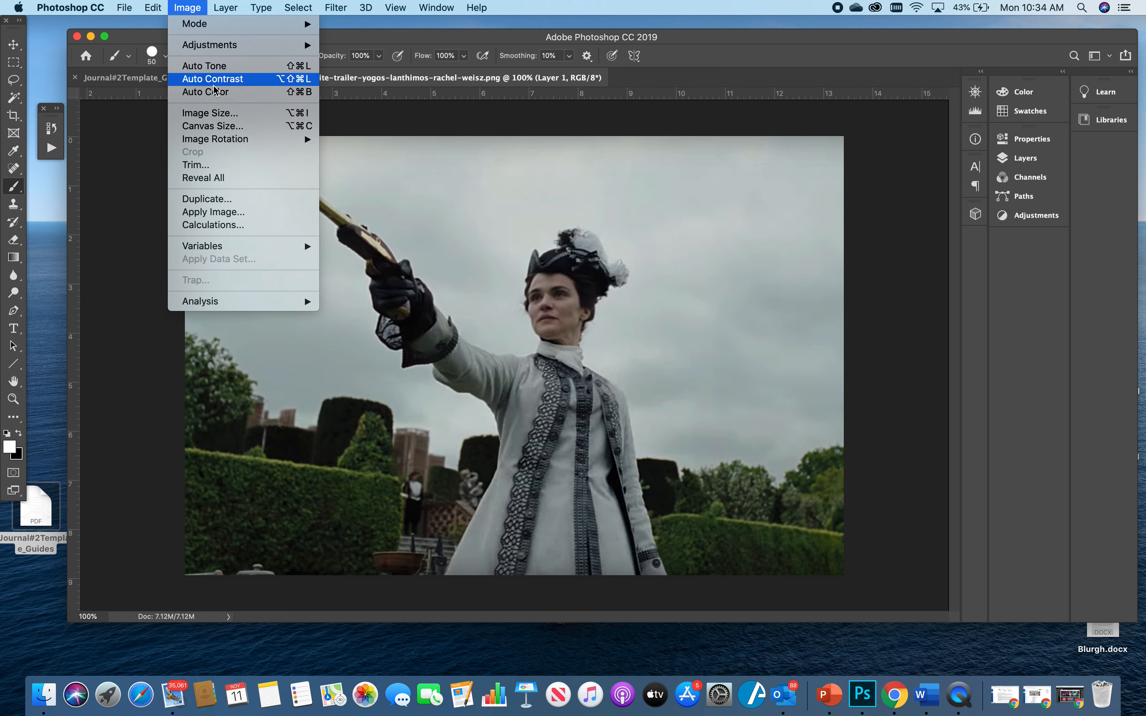
left_click(216, 113)
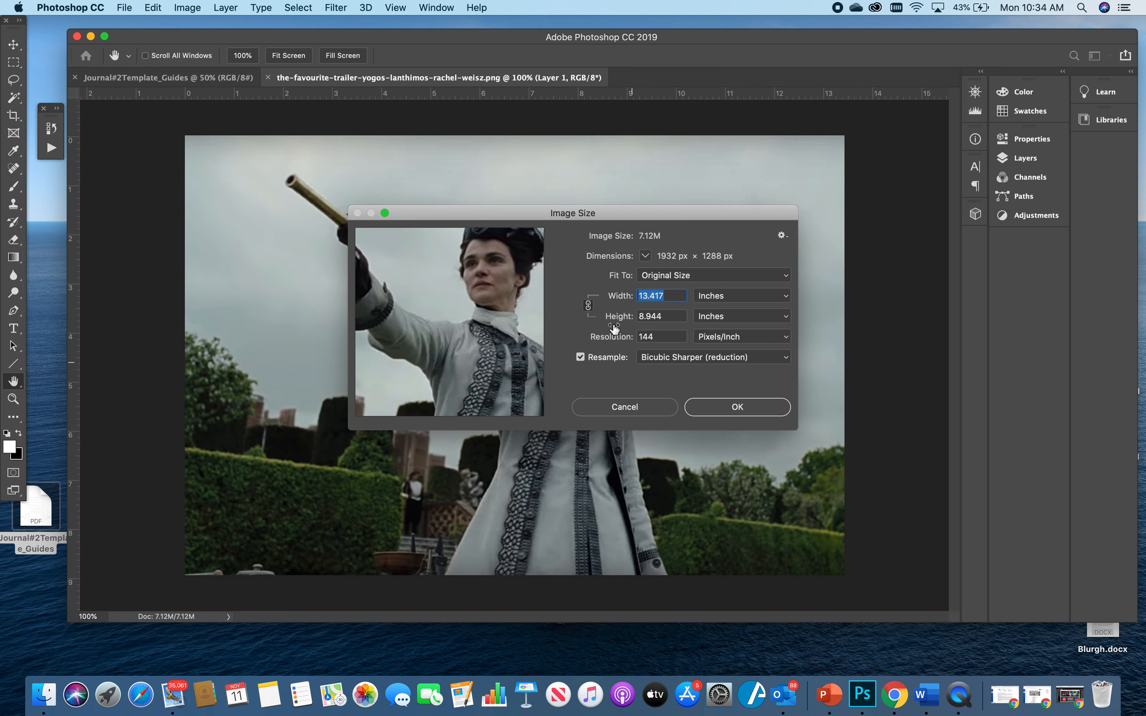
left_click(581, 358)
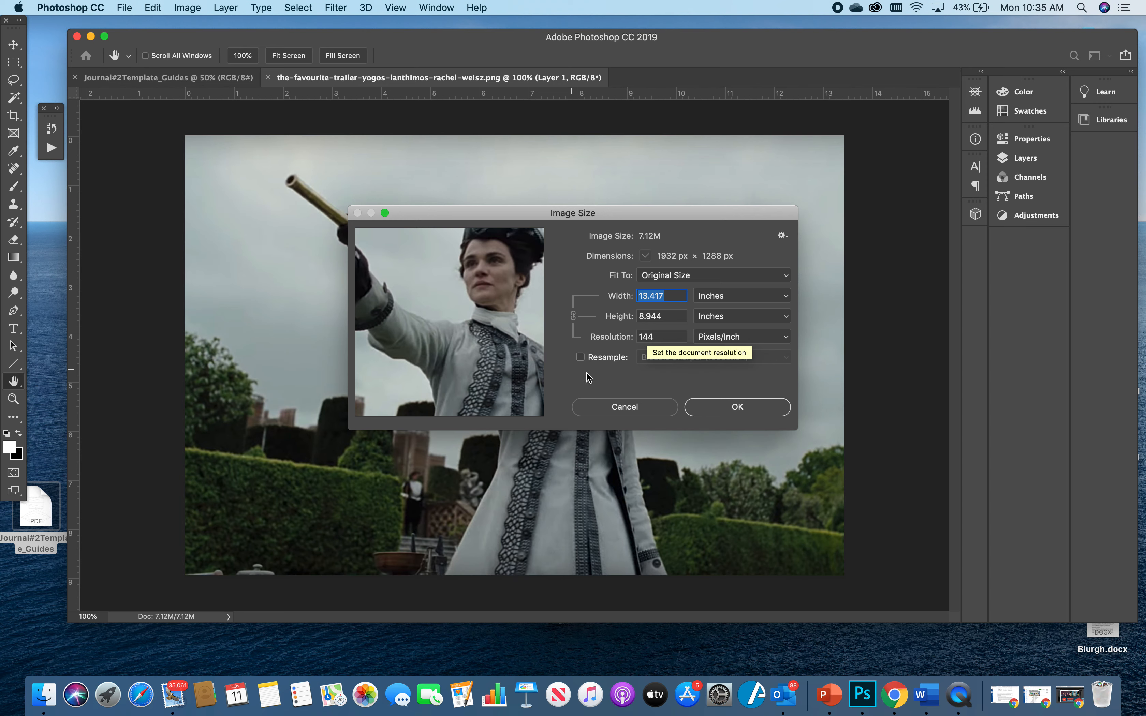
double_click(648, 335)
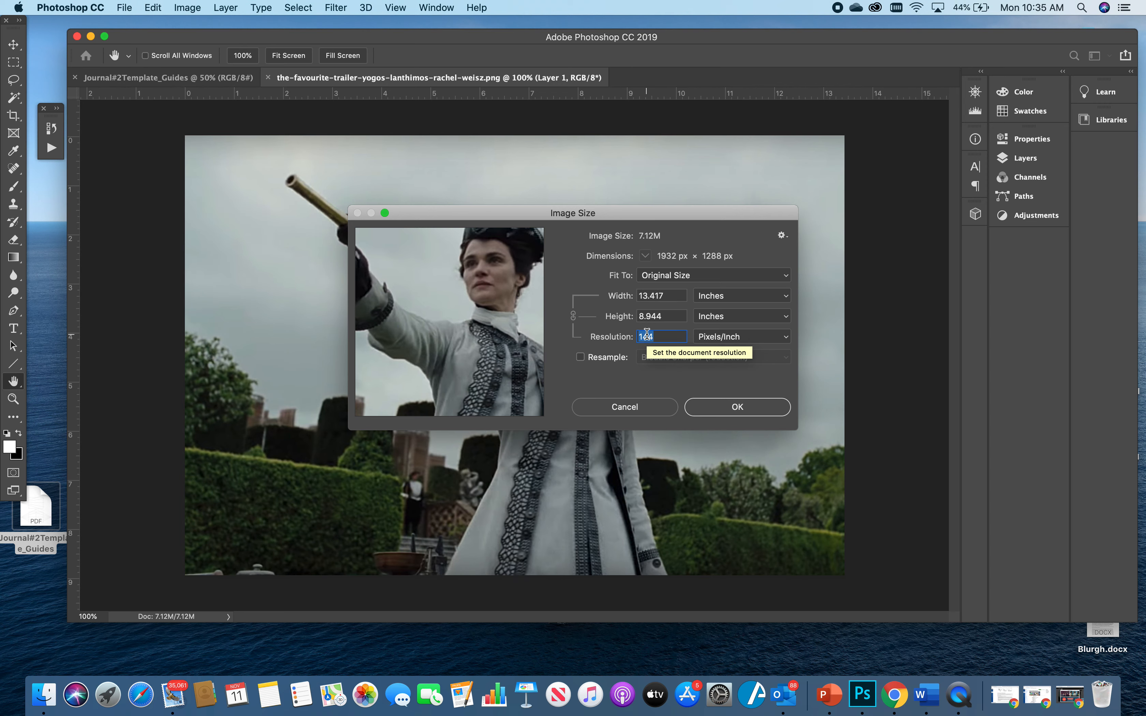
type("300")
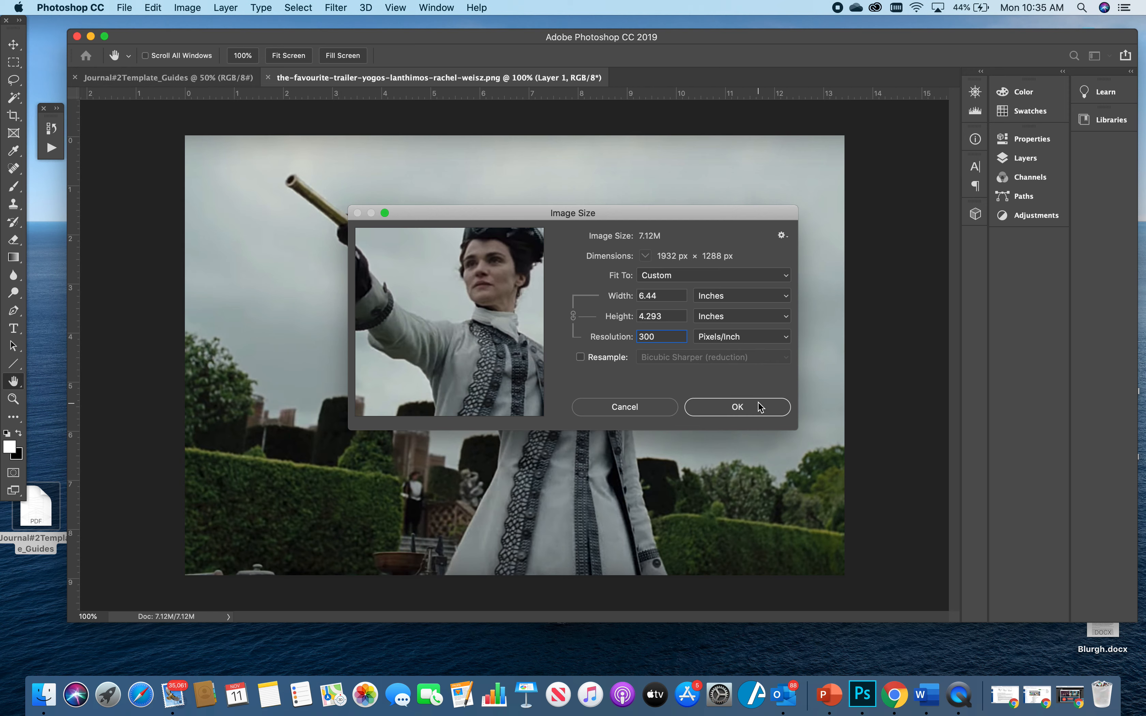
left_click(748, 408)
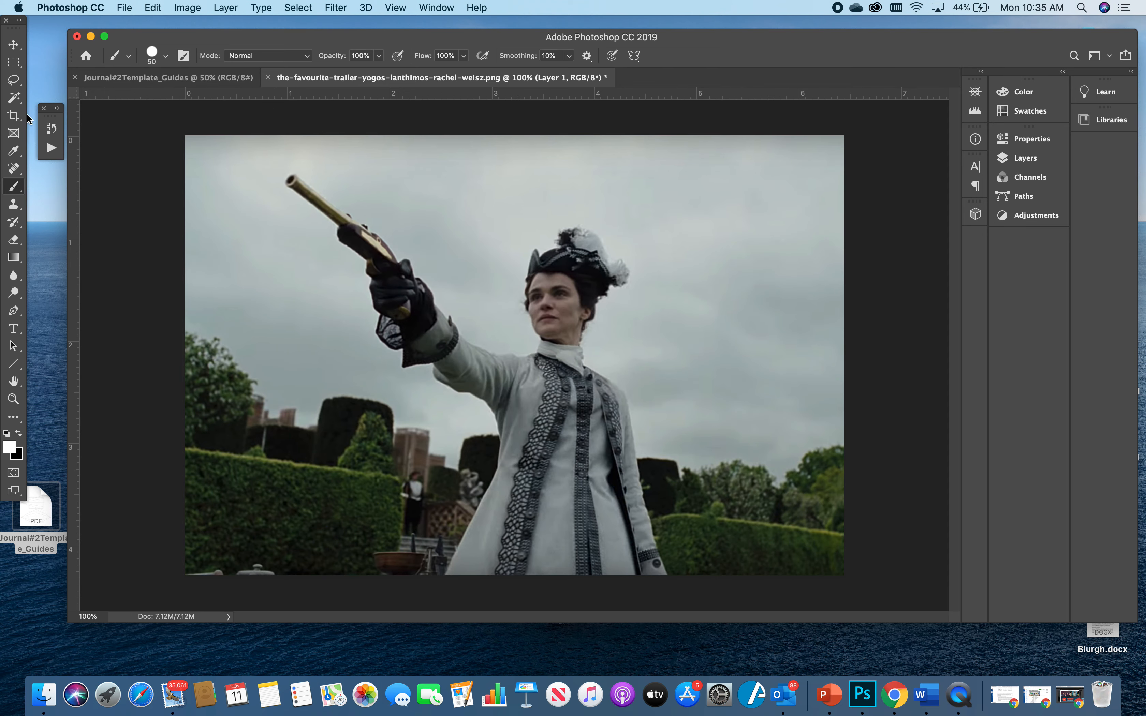
Step: Clear the crop's fixed square ratio and crop the still's sides to about 3.9 inches wide around the woman and her pistol
left_click(13, 116)
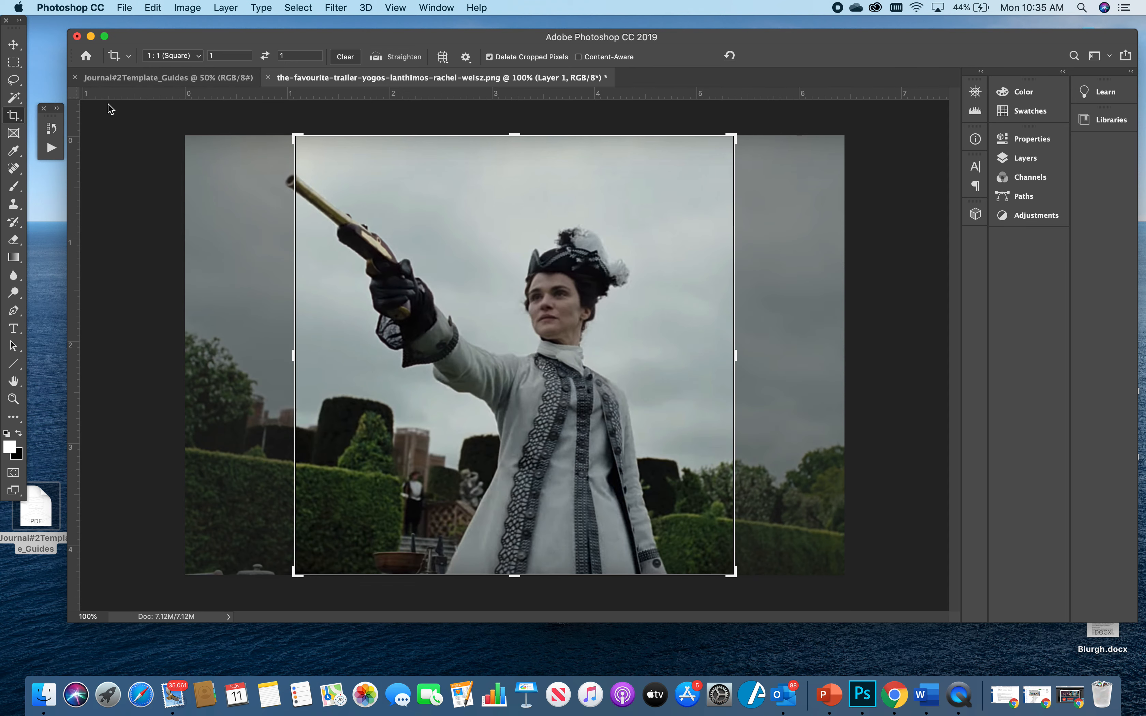
left_click(161, 57)
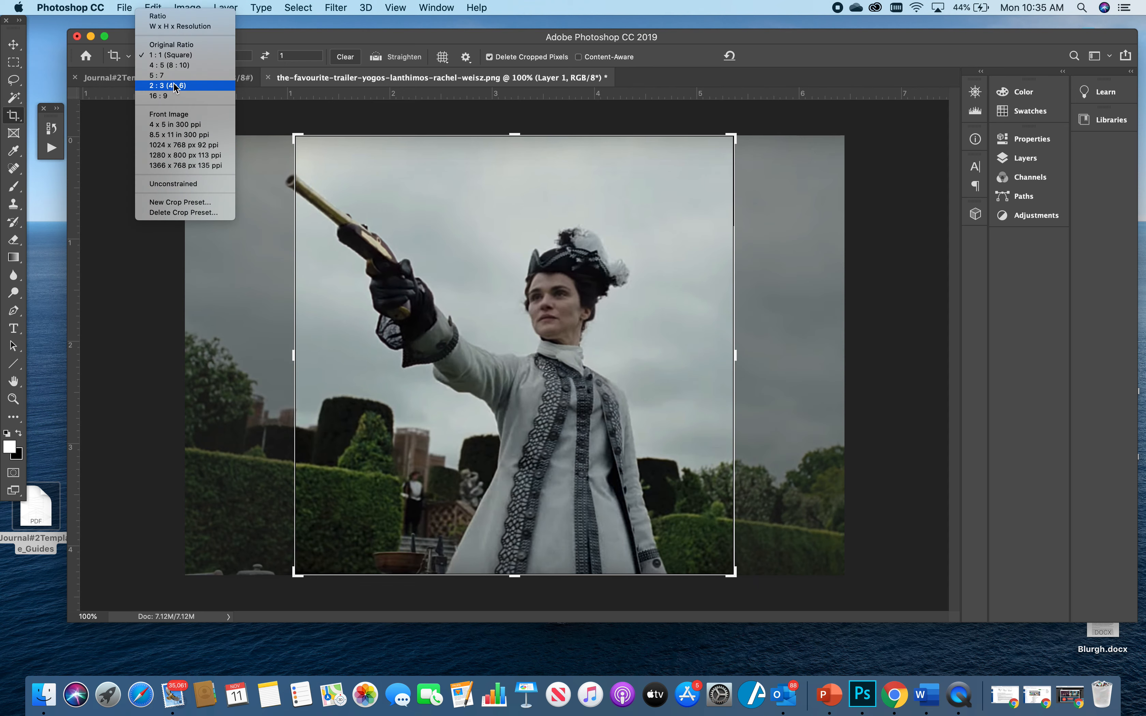
left_click(291, 38)
left_click(345, 56)
left_click_drag(294, 356, 286, 356)
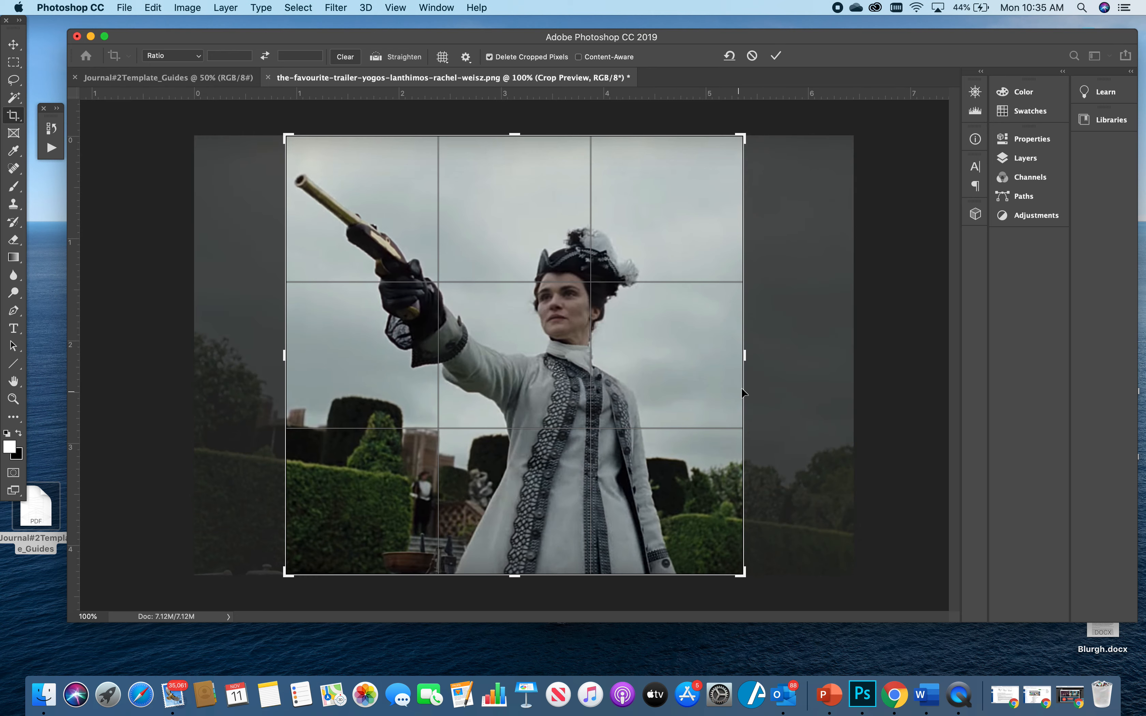
left_click_drag(744, 351, 728, 352)
left_click_drag(711, 350, 711, 350)
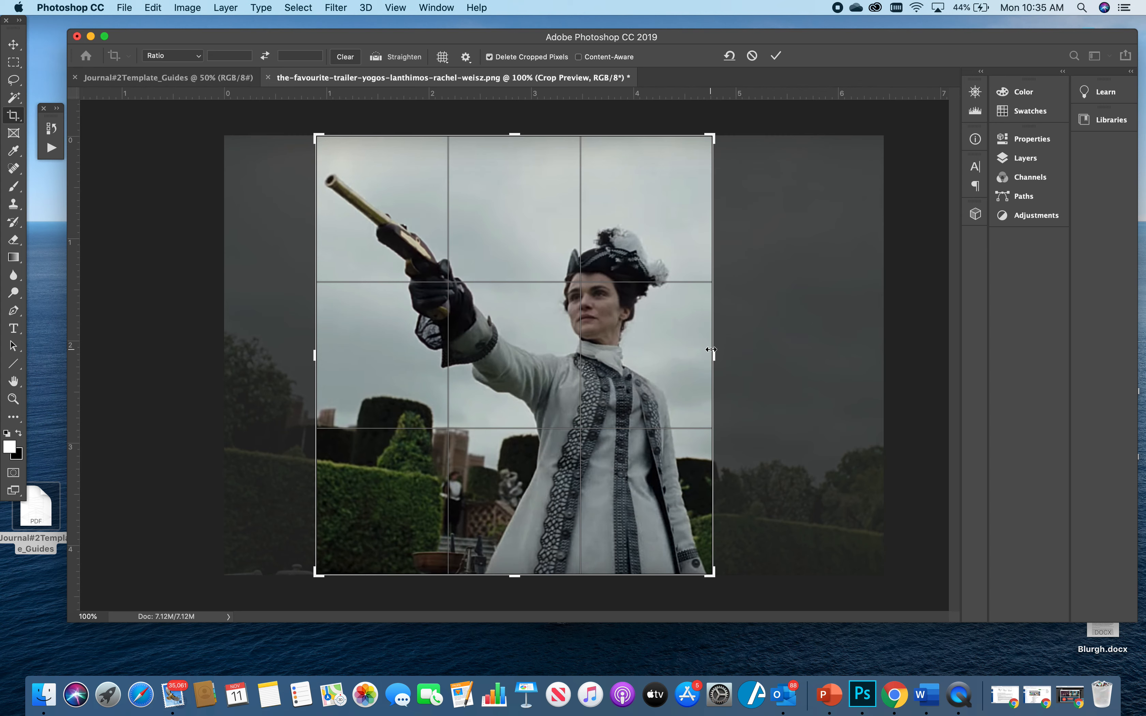
key("Return")
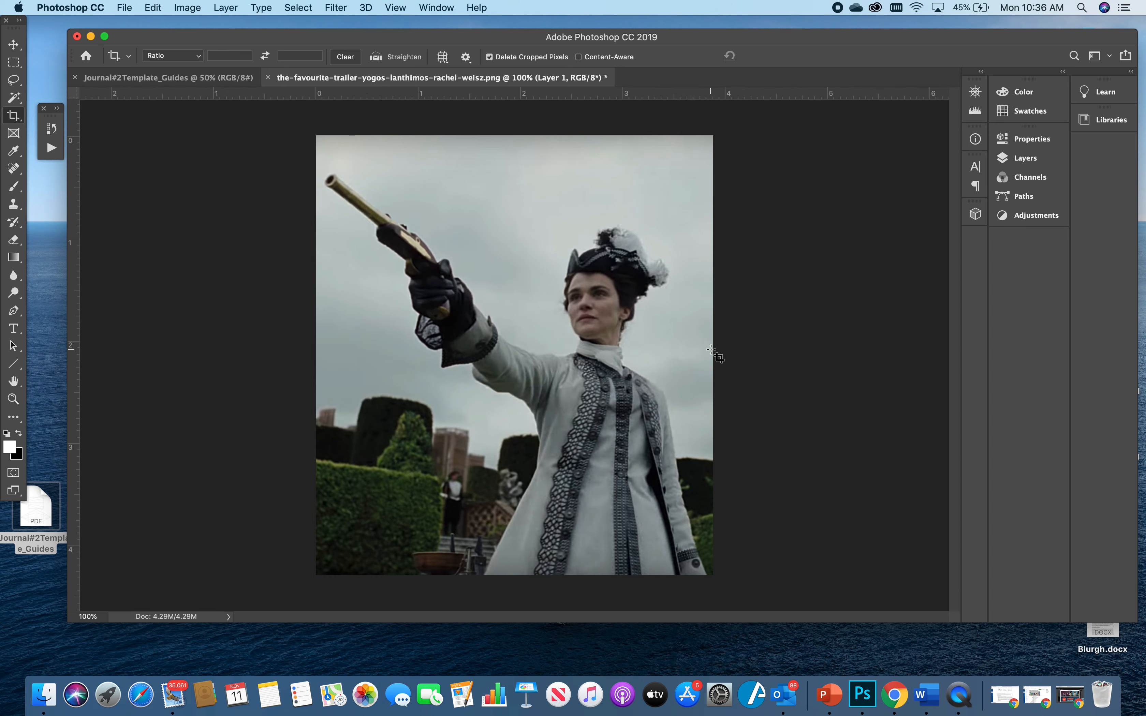
Step: Show the layers and select the sky around the woman using the Magic Wand with a tolerance of 32
left_click(1023, 158)
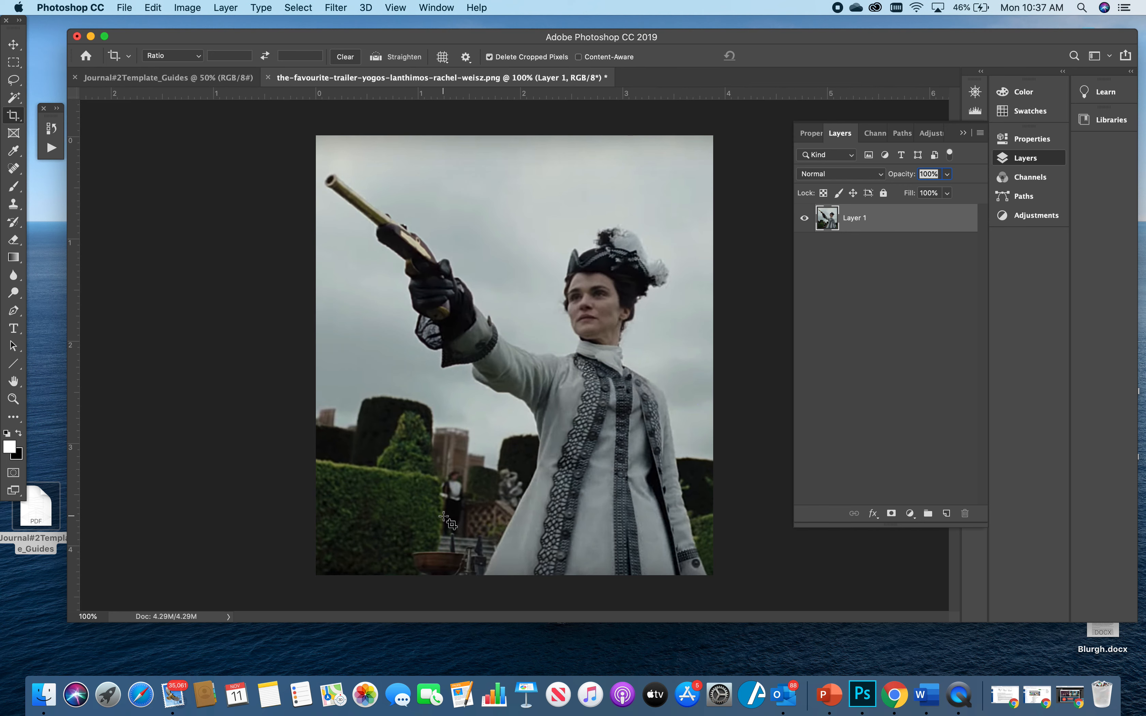
left_click(14, 98)
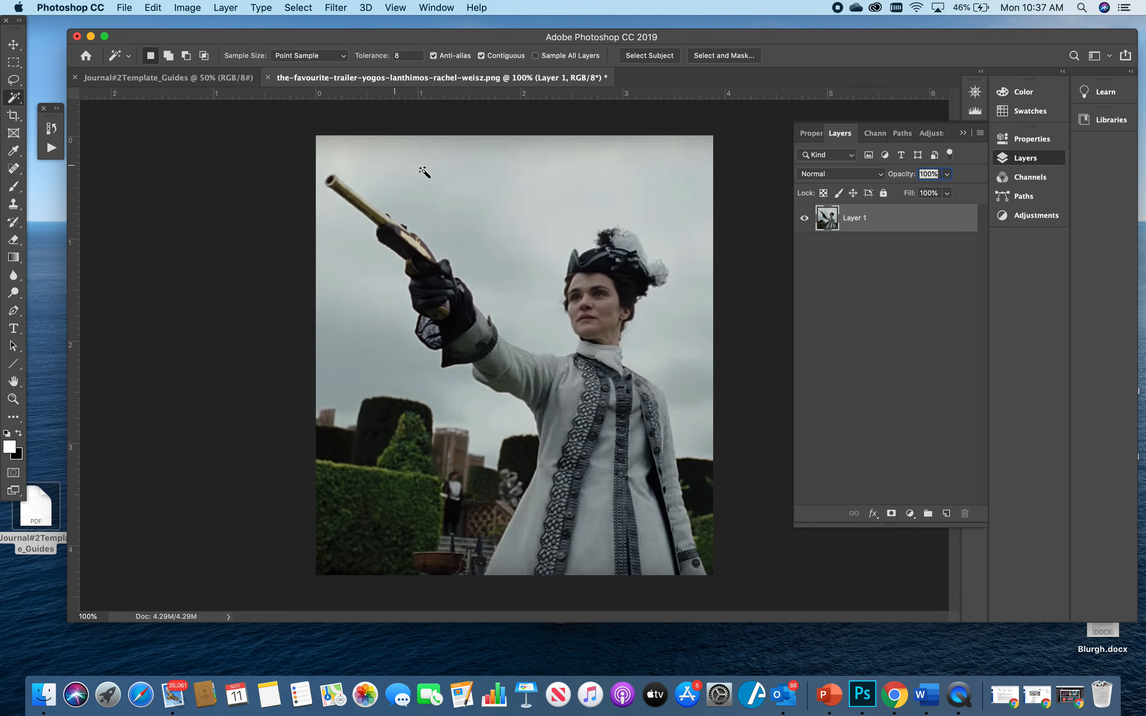
left_click(455, 169)
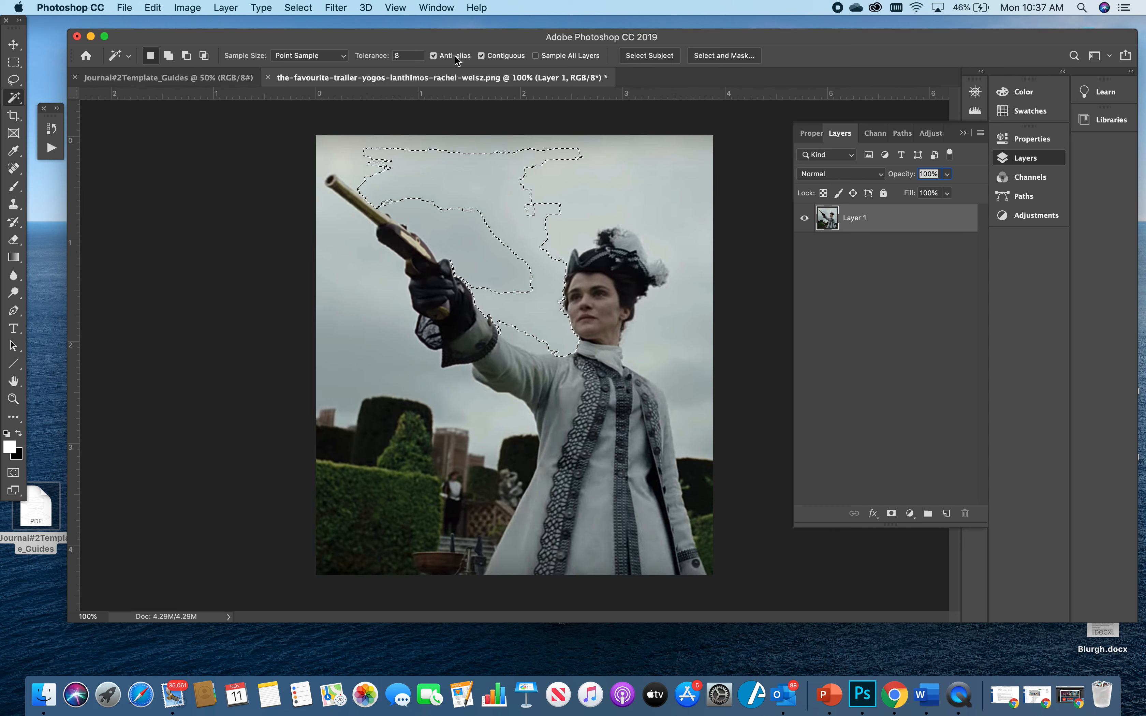
double_click(403, 54)
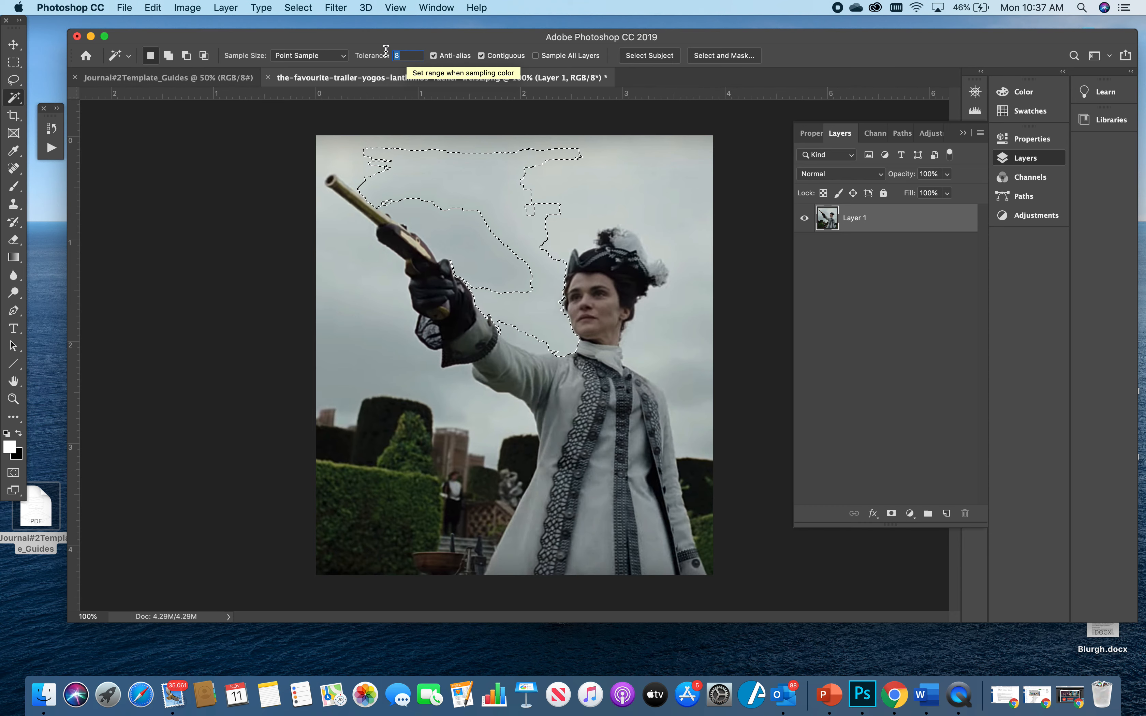
type("32")
left_click(452, 239)
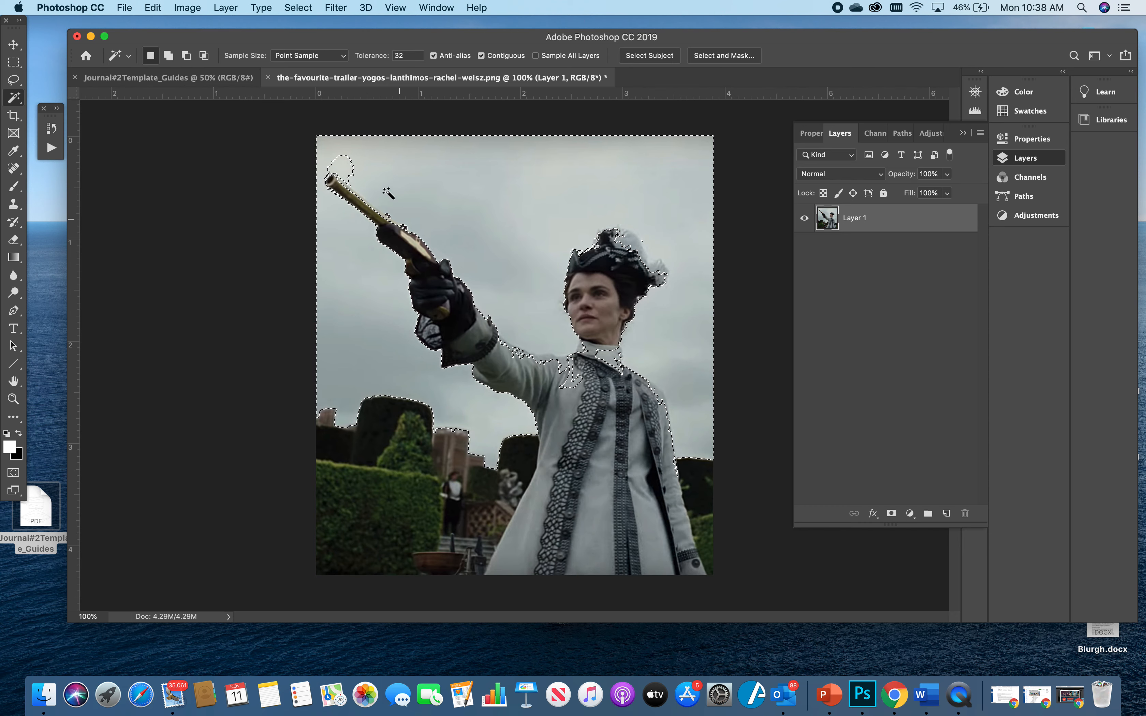
Step: Add the missed sky patch beside the pistol's muzzle to the selection and subtract the wrongly selected areas of the coat
key("shift")
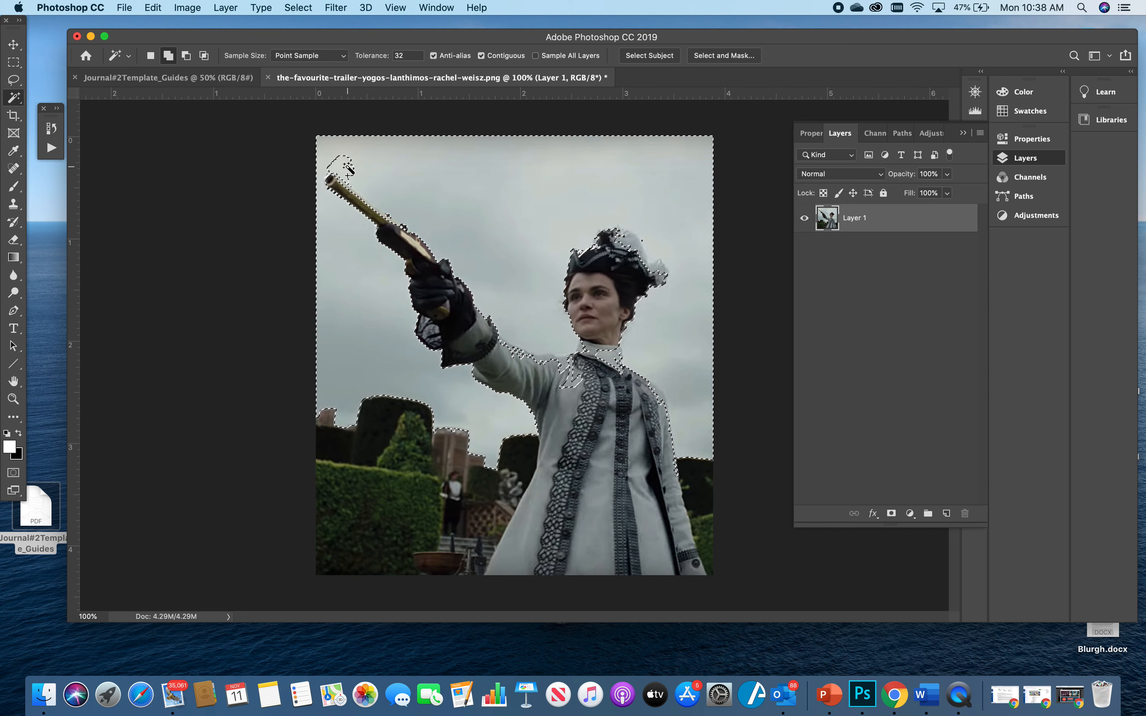
left_click(348, 166, "shift")
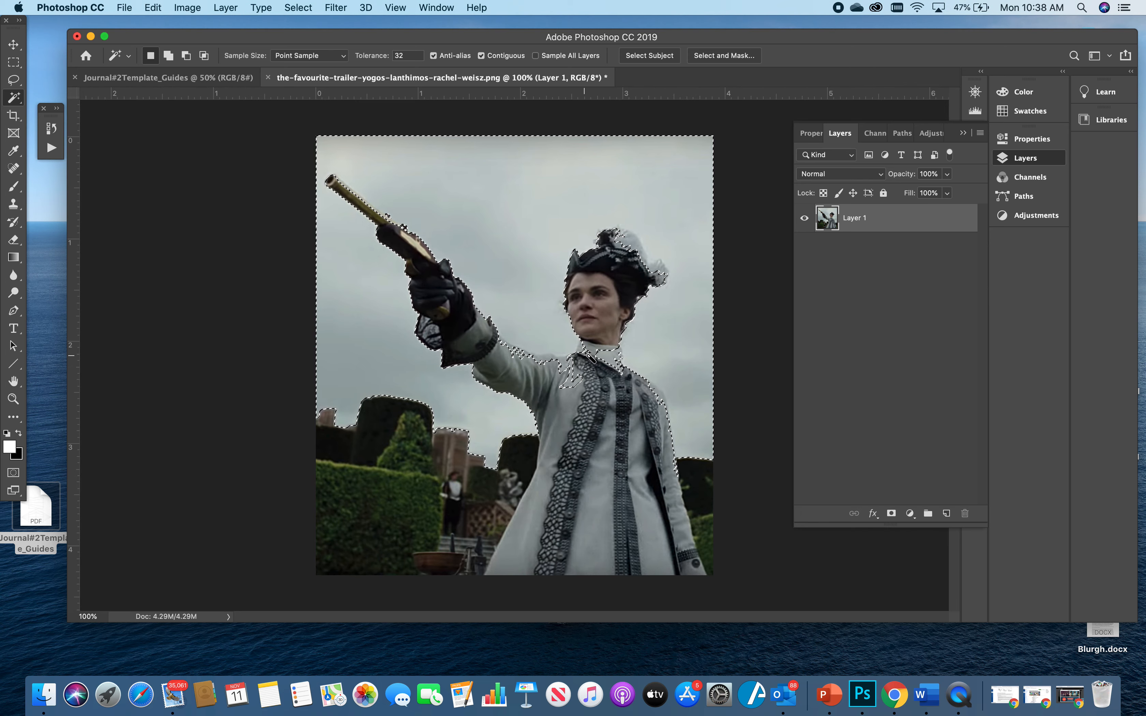
left_click(574, 383, "alt")
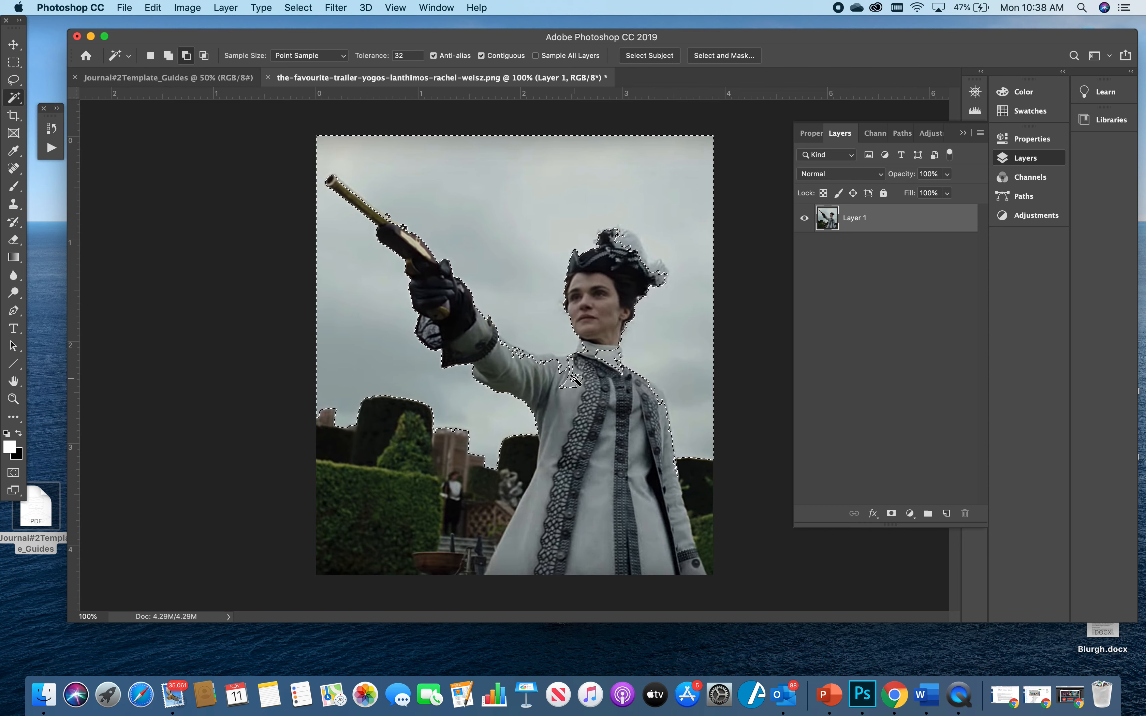
left_click(574, 379, "alt")
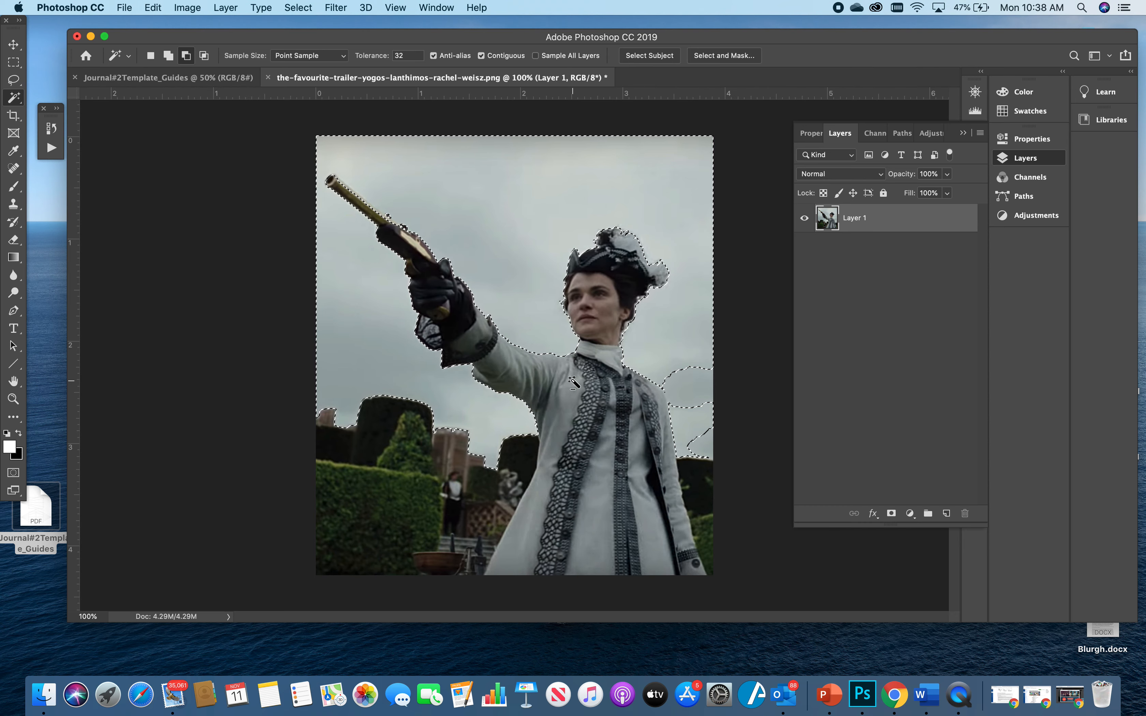
Step: Lower the Magic Wand tolerance to 8 and add the missing sky patches beside the woman's right-hand shoulder and sleeve to the selection
double_click(409, 56)
type("8")
left_click(666, 382, "shift")
left_click(678, 374, "shift")
left_click(710, 457, "shift")
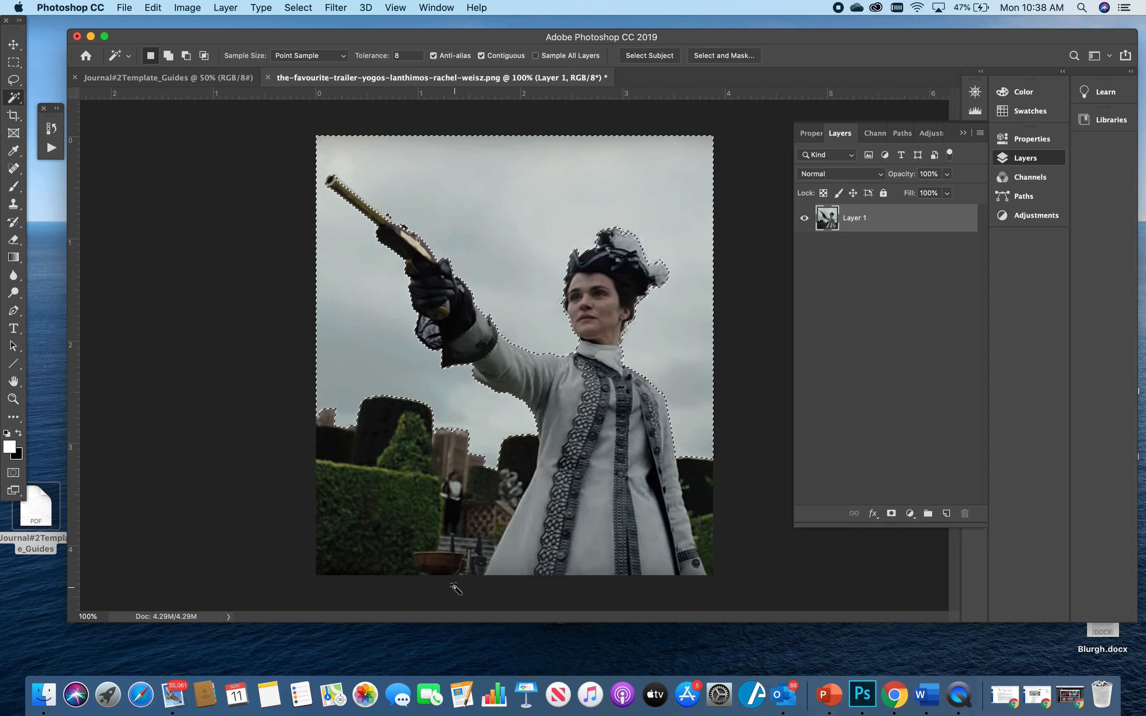
Step: Add the hedges, trees and buildings on both sides of the woman to the selection with overlapping rectangular marquees
left_click(13, 63)
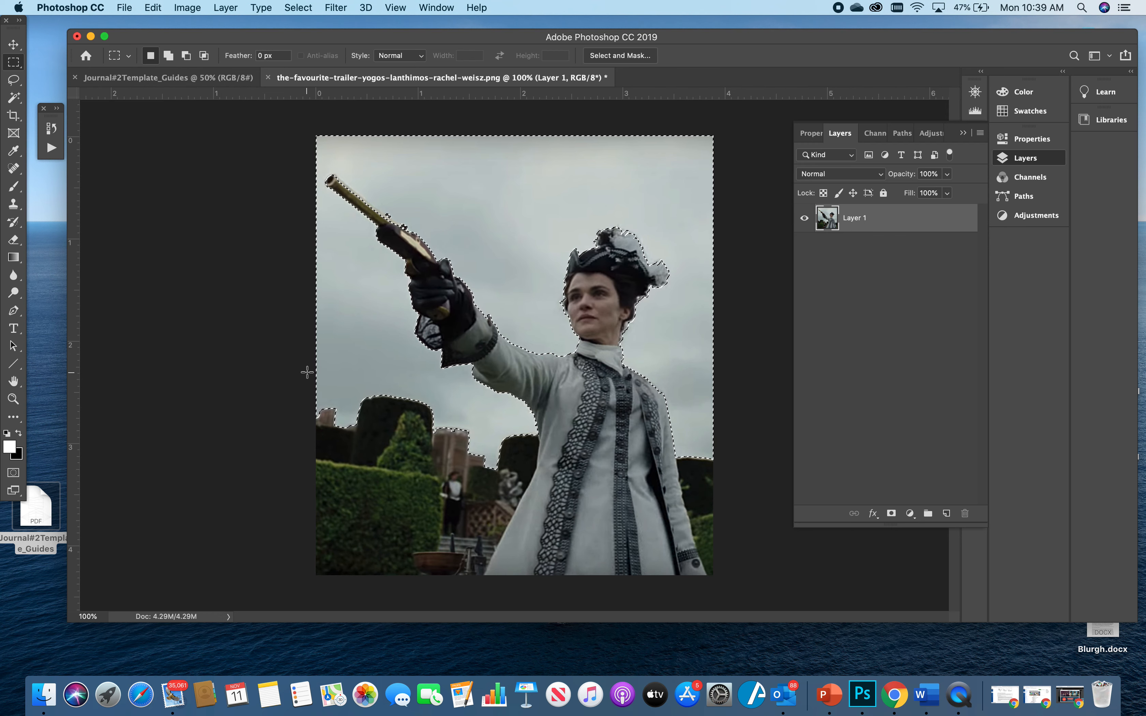
key("shift")
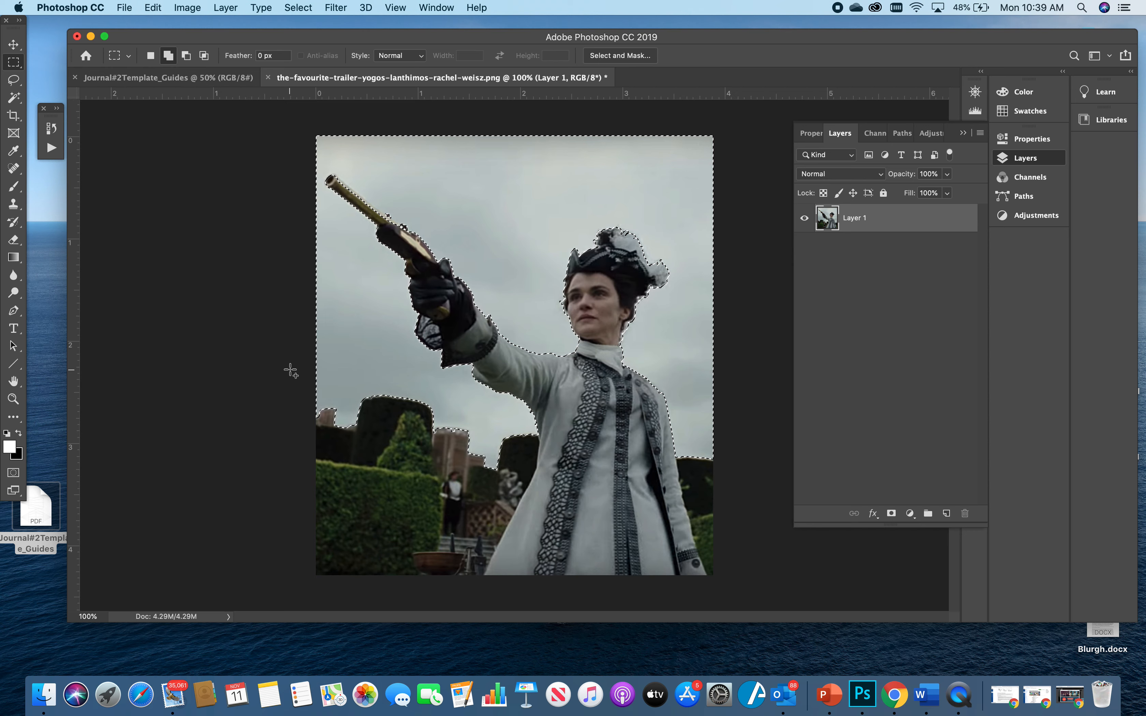
left_click_drag(289, 371, 434, 592)
left_click_drag(413, 421, 503, 508)
left_click_drag(406, 467, 484, 544)
left_click_drag(499, 423, 530, 472)
left_click_drag(687, 456, 733, 547)
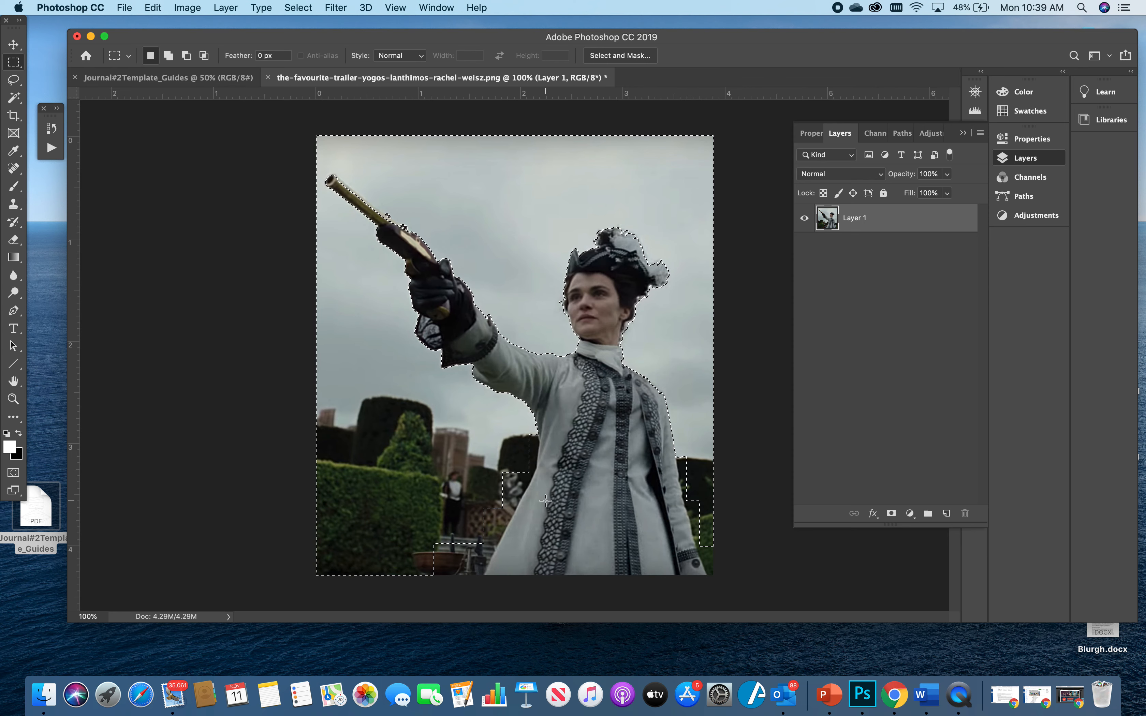
Step: Add the leftover background gaps along both sides of the dress to the selection with the freehand Lasso tool
left_click(15, 82)
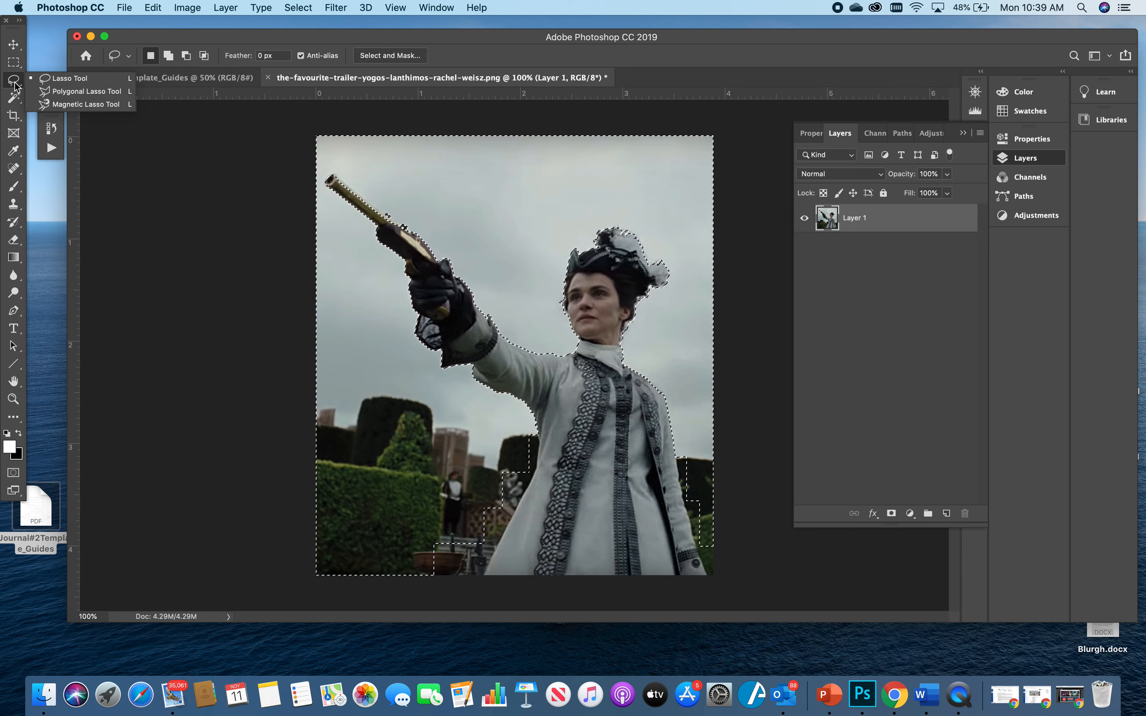
left_click(70, 79)
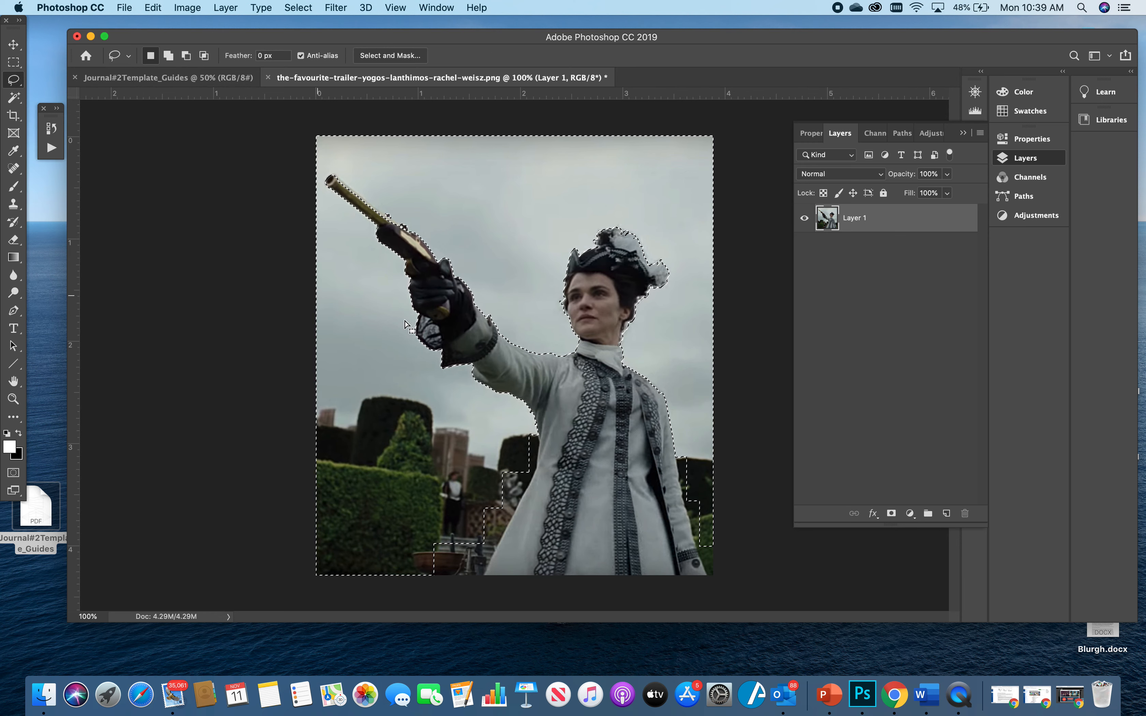
key("shift")
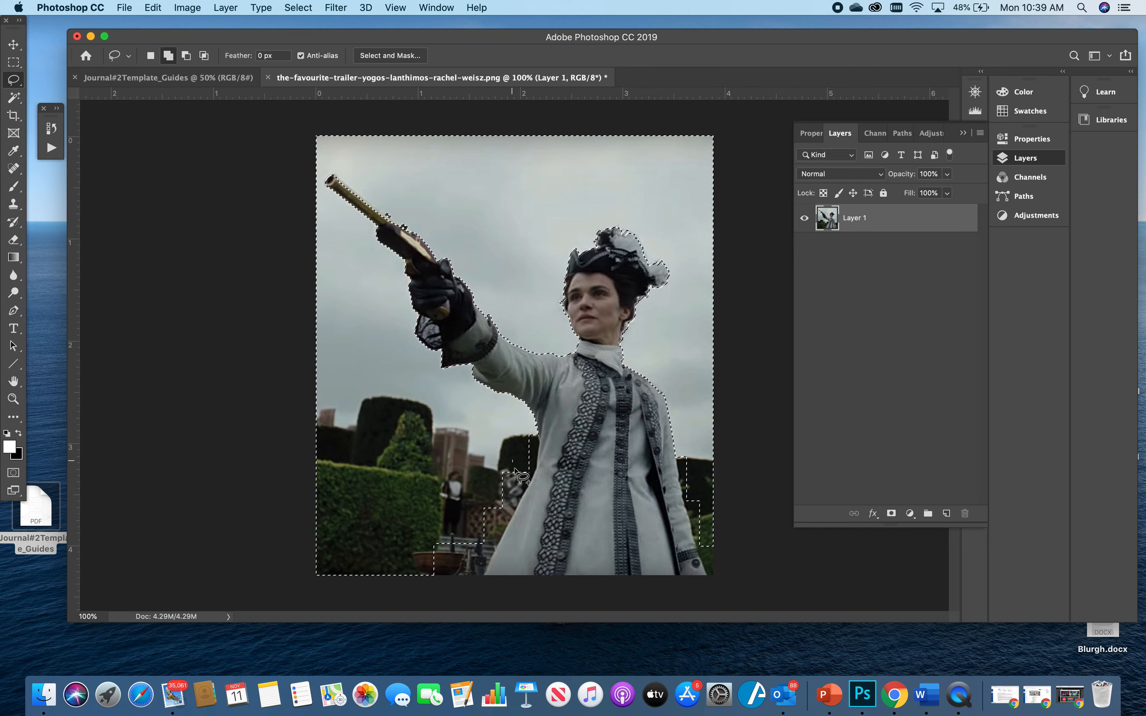
mouse_move(516, 498)
left_mouse_down()
mouse_move(483, 566)
mouse_move(456, 589)
mouse_move(421, 592)
mouse_move(399, 554)
mouse_move(502, 459)
left_mouse_up()
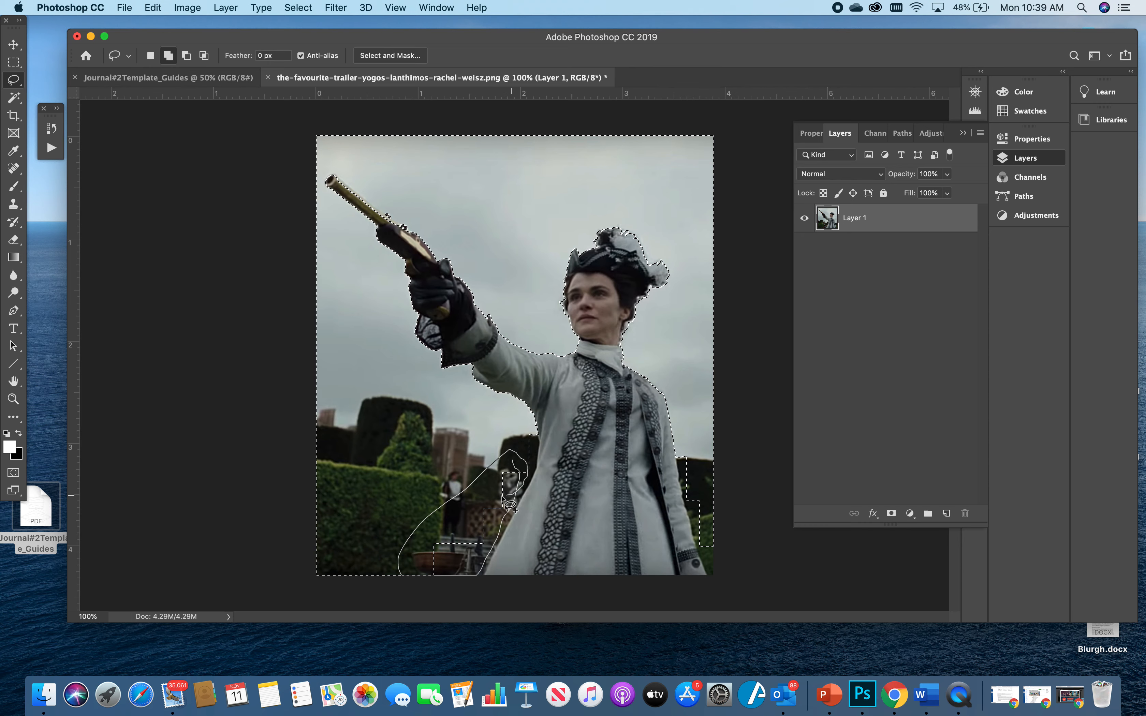
left_click_drag(507, 507, 499, 512)
left_click_drag(529, 433, 526, 475)
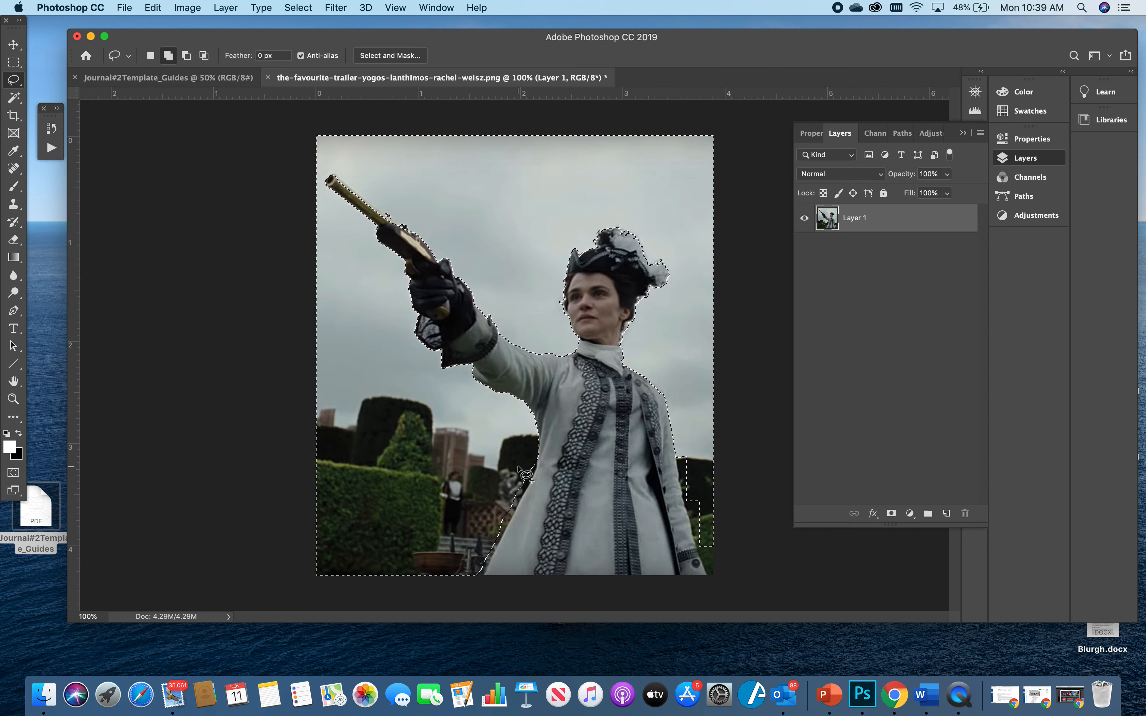
mouse_move(681, 451)
left_mouse_down()
mouse_move(698, 533)
mouse_move(730, 559)
mouse_move(759, 511)
mouse_move(694, 446)
left_mouse_up()
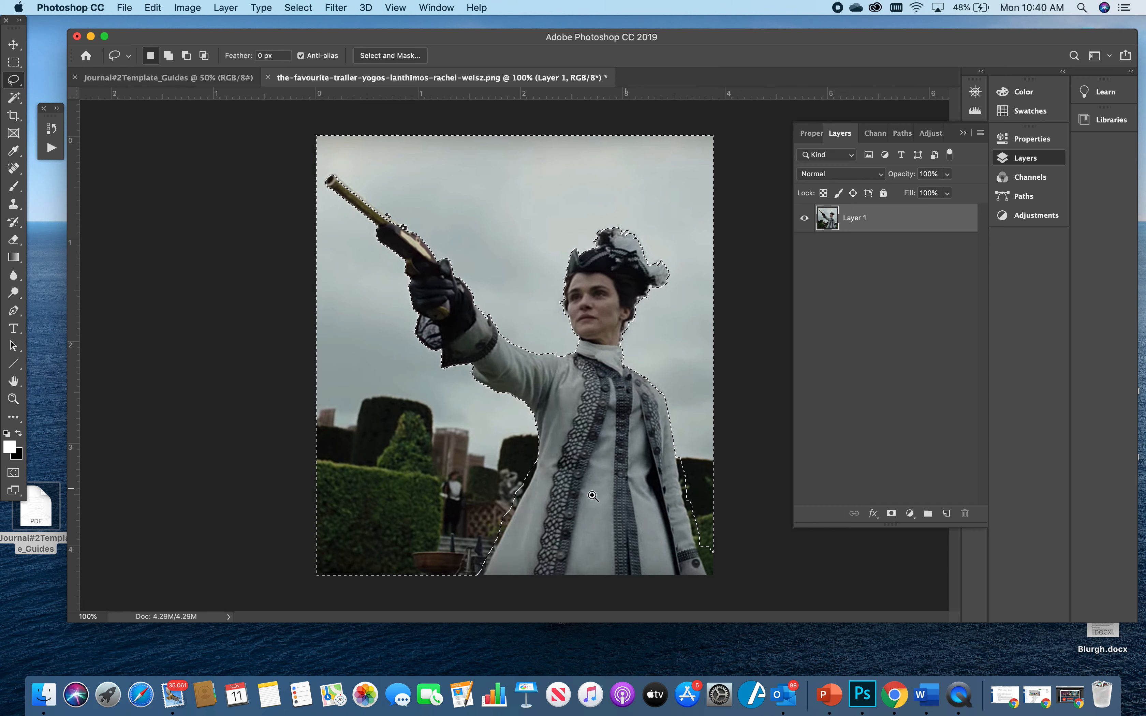
Step: Add the leftover background strip along the dress edge beside the statue and stone steps to the selection with the Magnetic Lasso
left_click(524, 521, "super")
left_click(523, 522, "super")
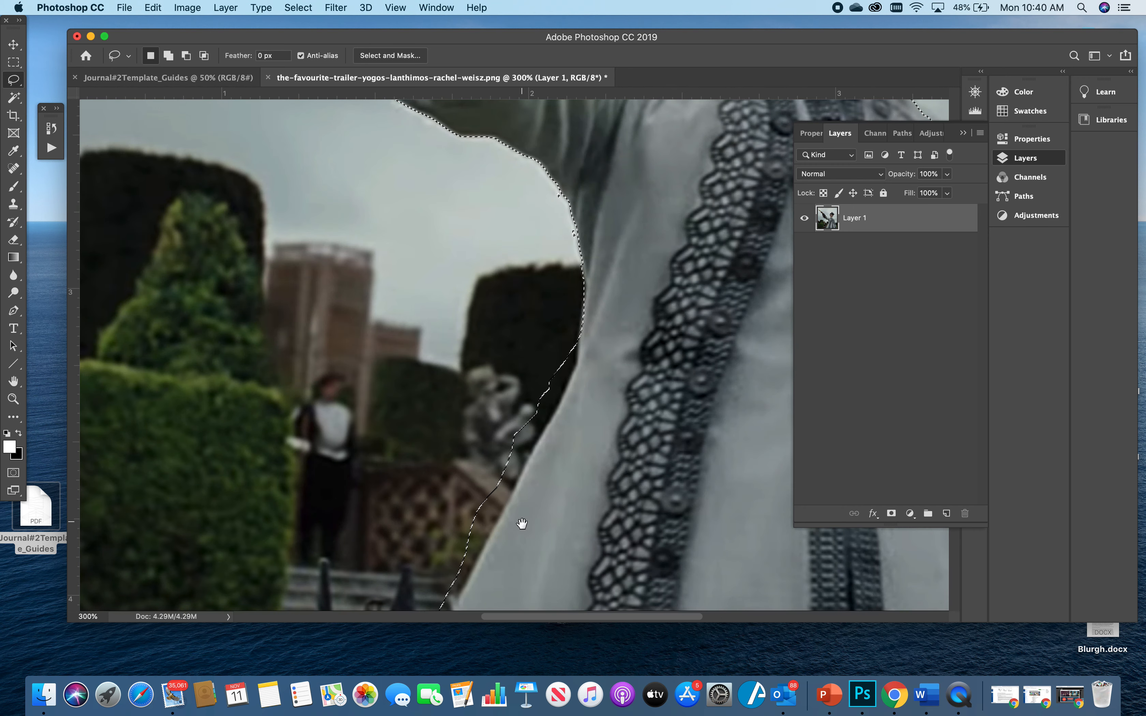
scroll(550, 399, "down", 5)
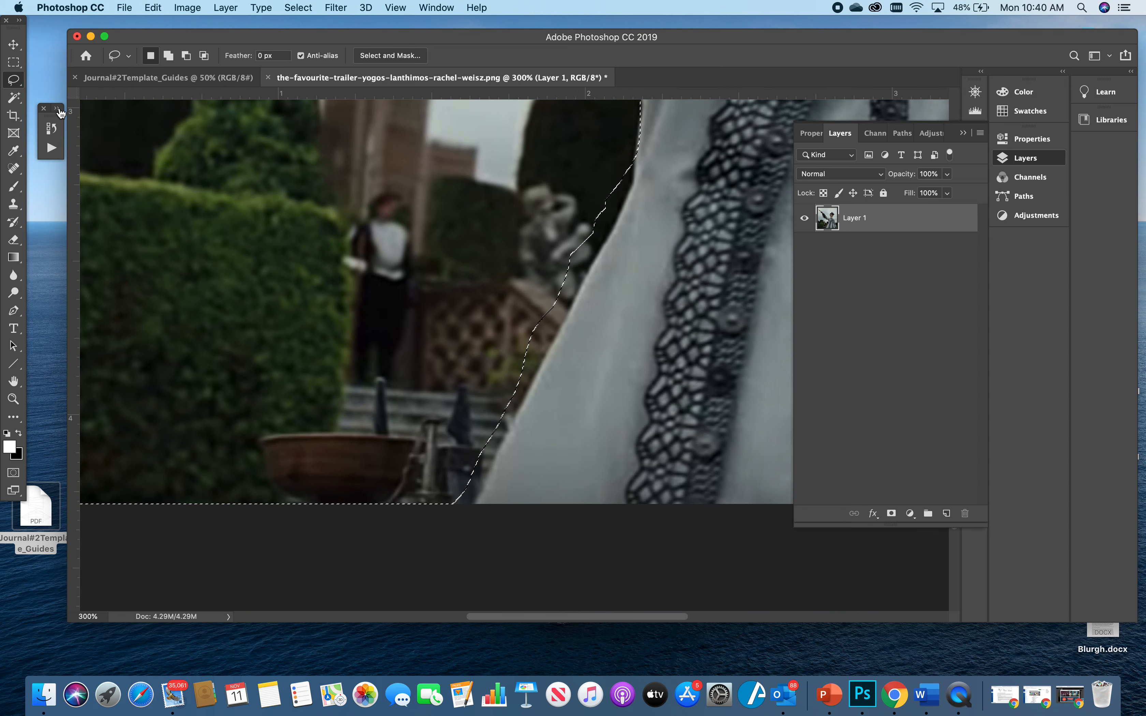
right_click(10, 84)
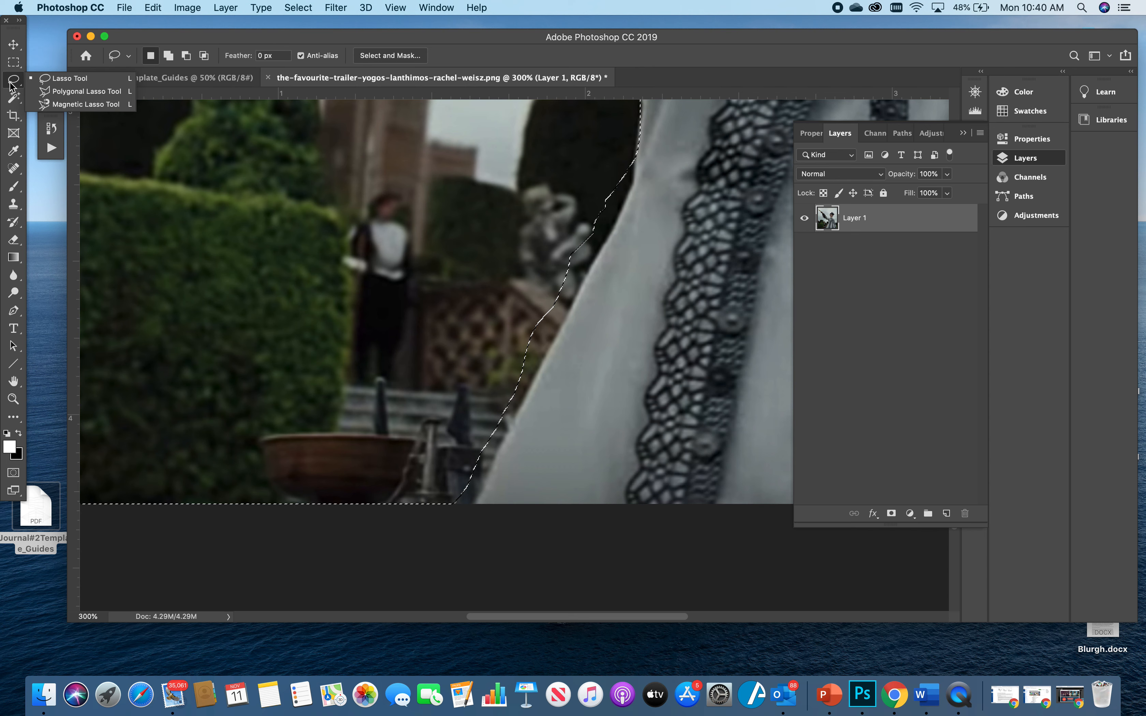
left_click(49, 104)
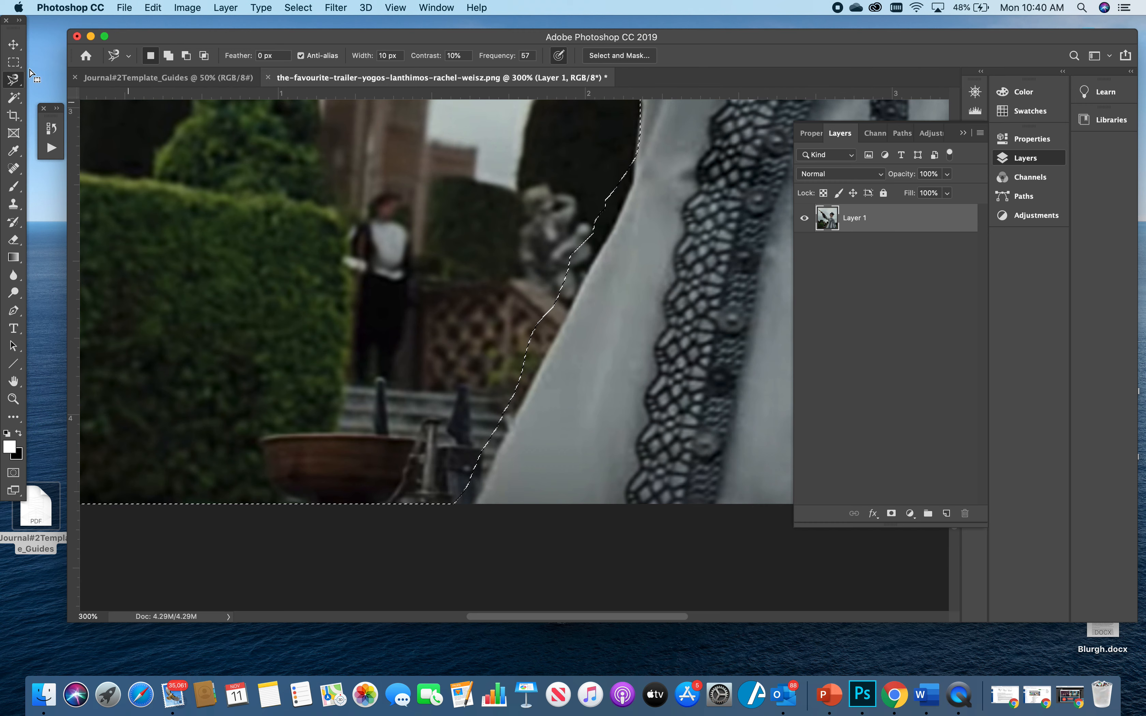
left_click(12, 82)
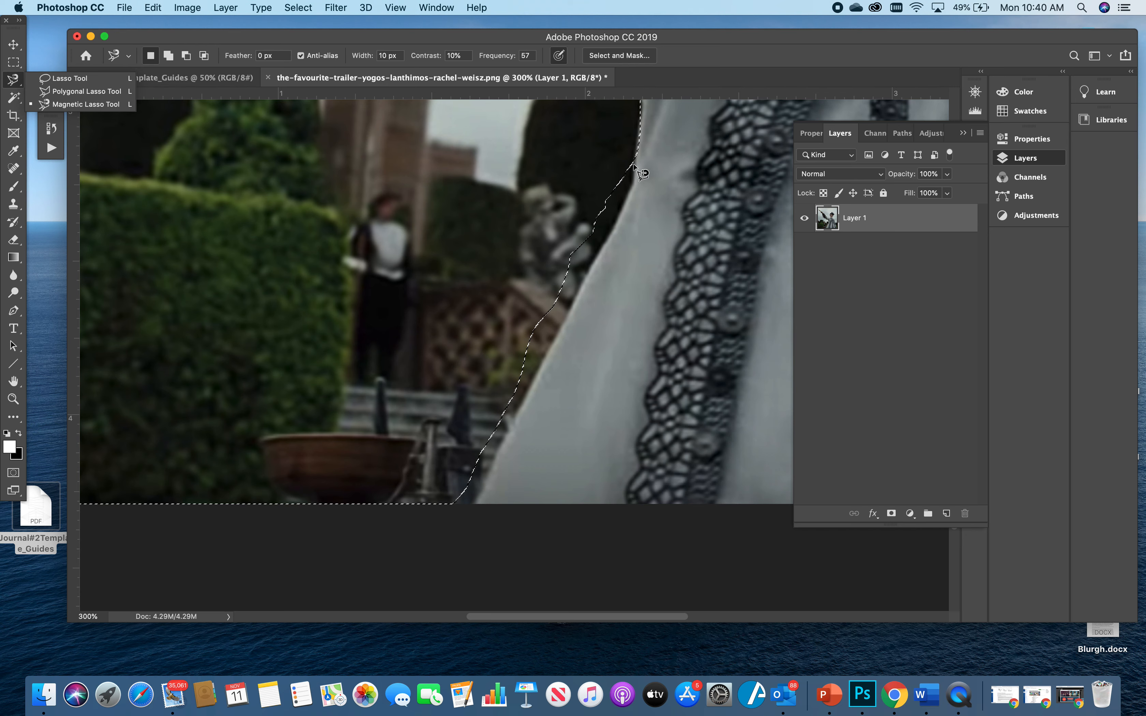
key("shift")
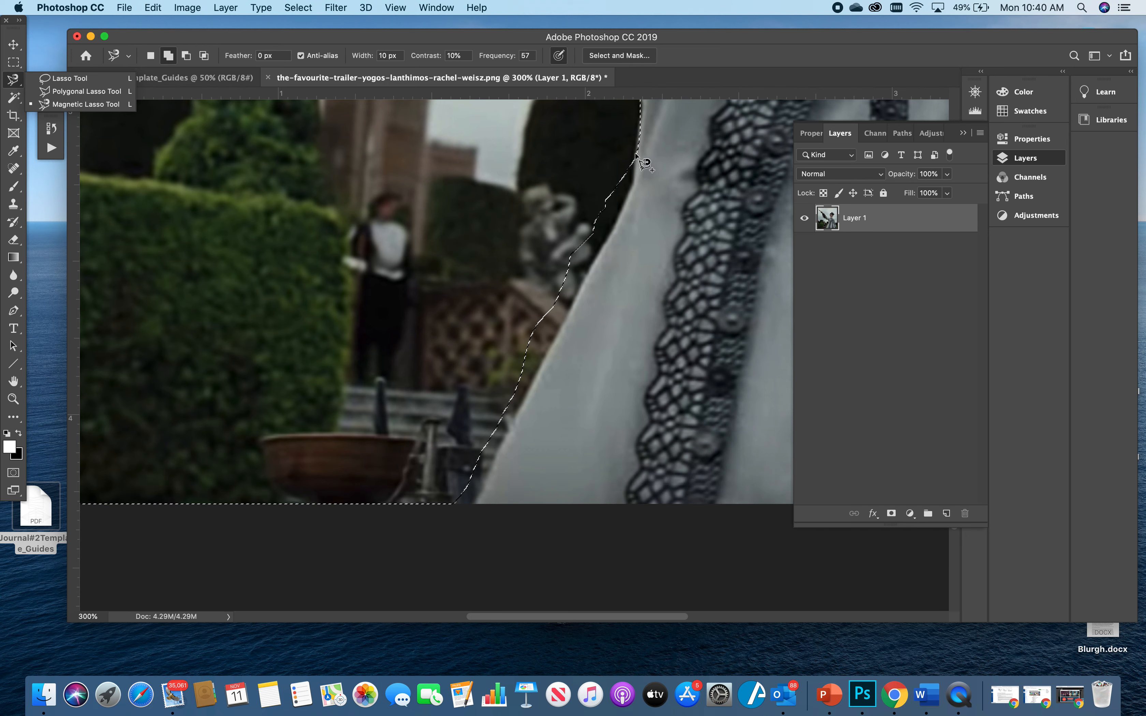
left_click(635, 155, "shift")
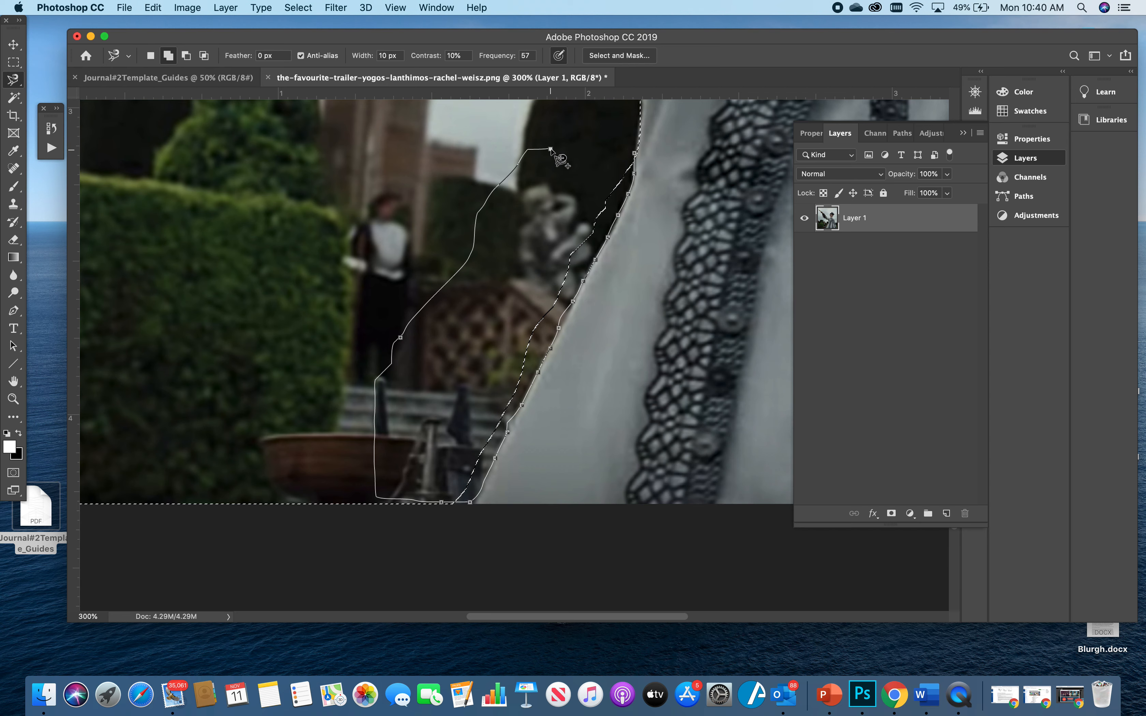
left_click(551, 150)
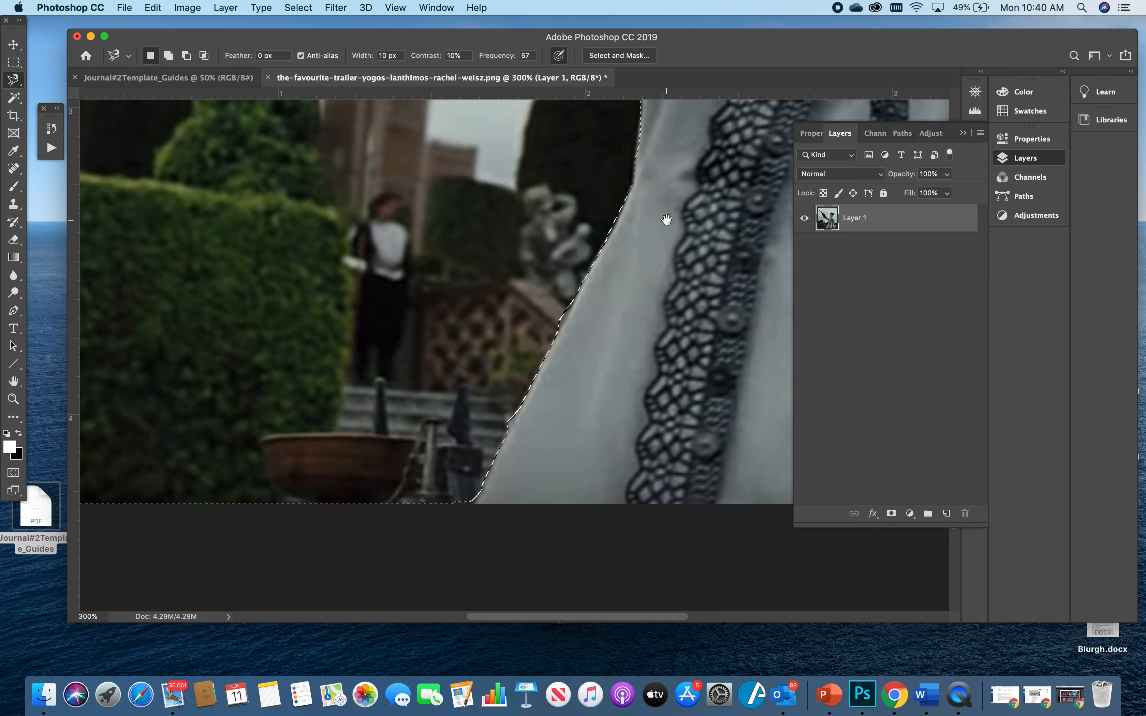
Step: Add the leftover hedge strip beside the woman's lowered sleeve to the selection with the Magnetic Lasso
left_click_drag(667, 219, 471, 211)
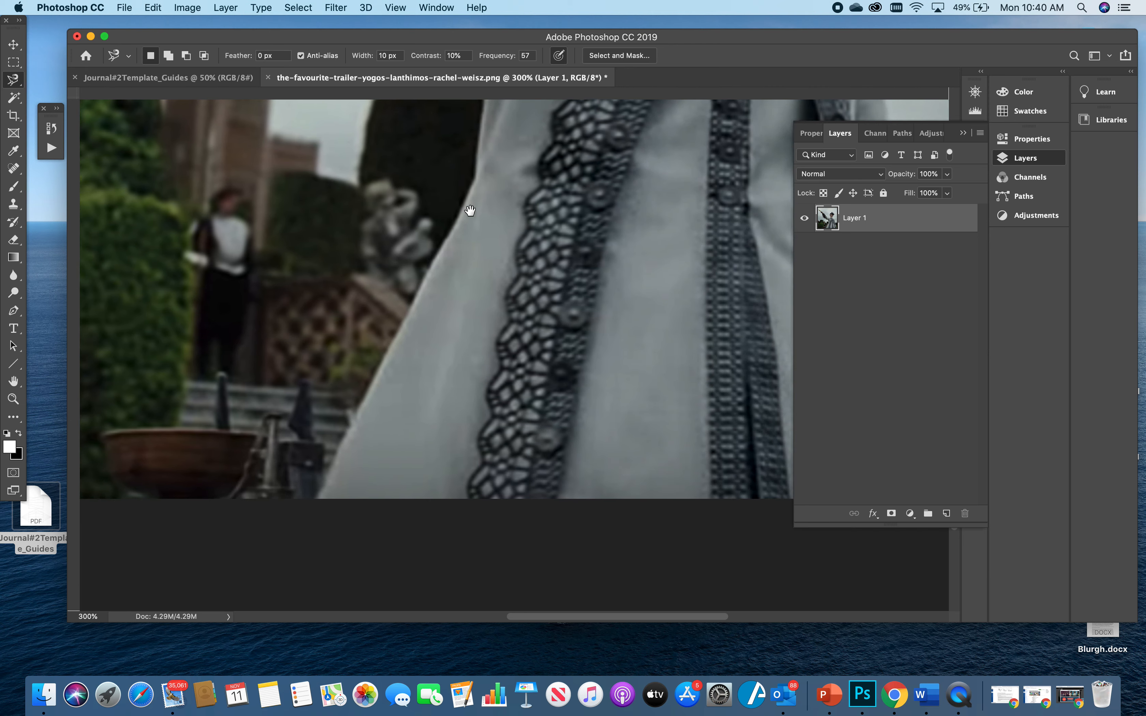
scroll(471, 211, "right", 10)
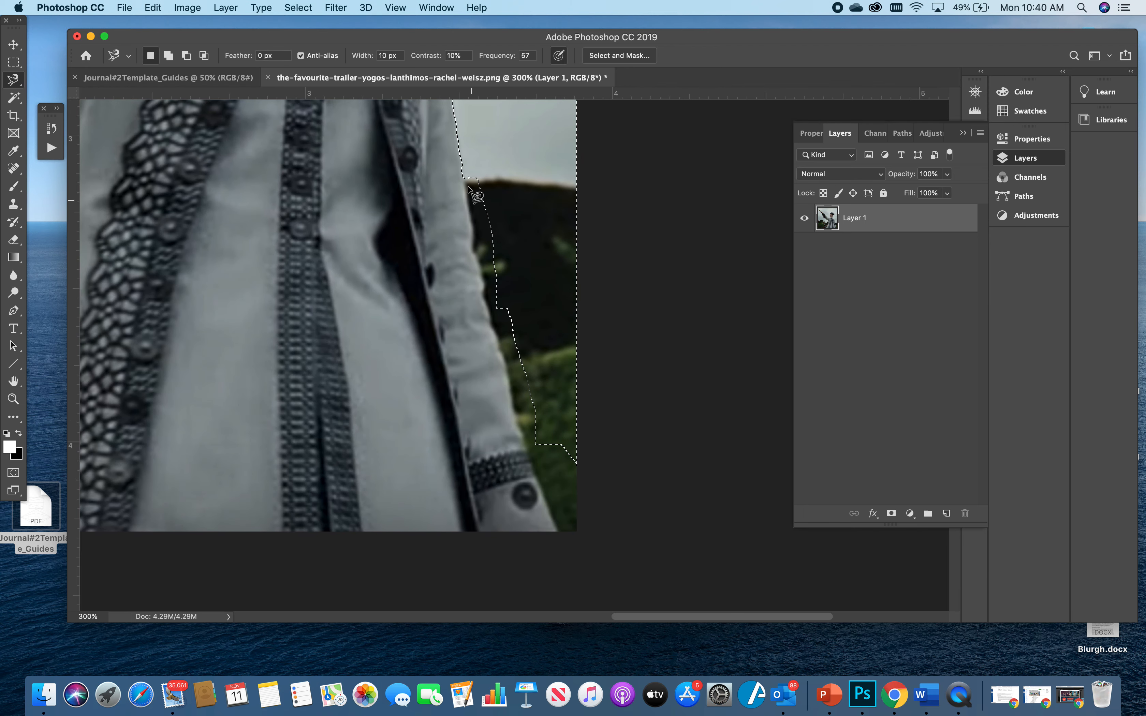
left_click(463, 174, "shift")
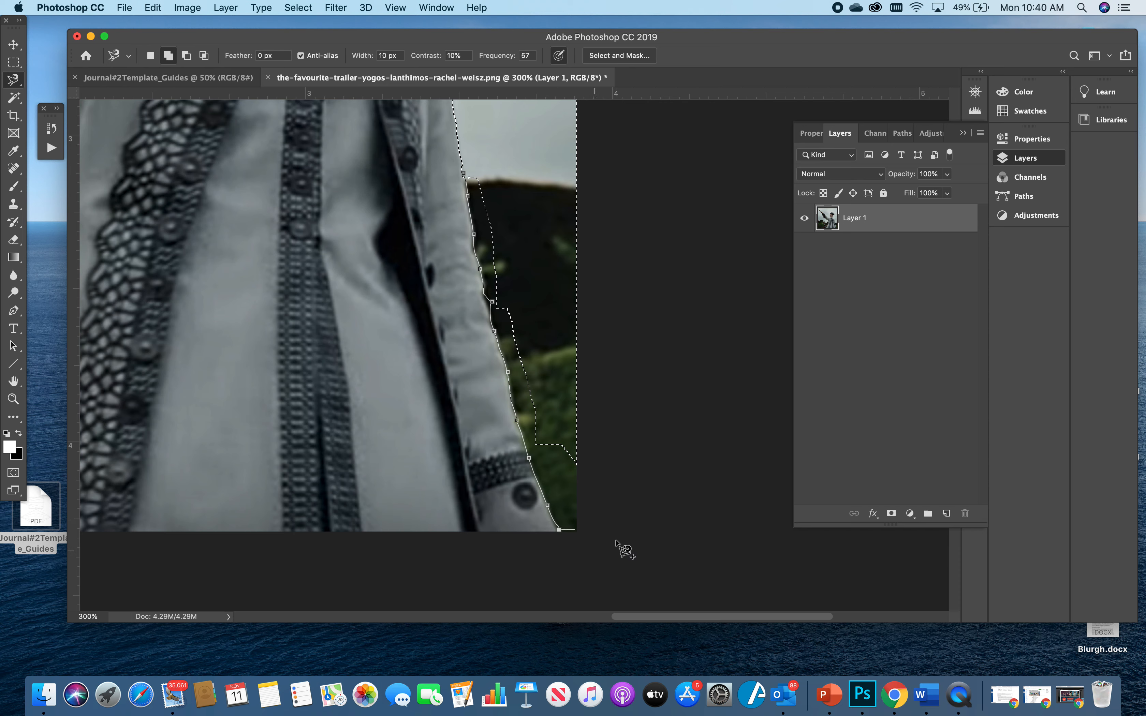
left_click(494, 157)
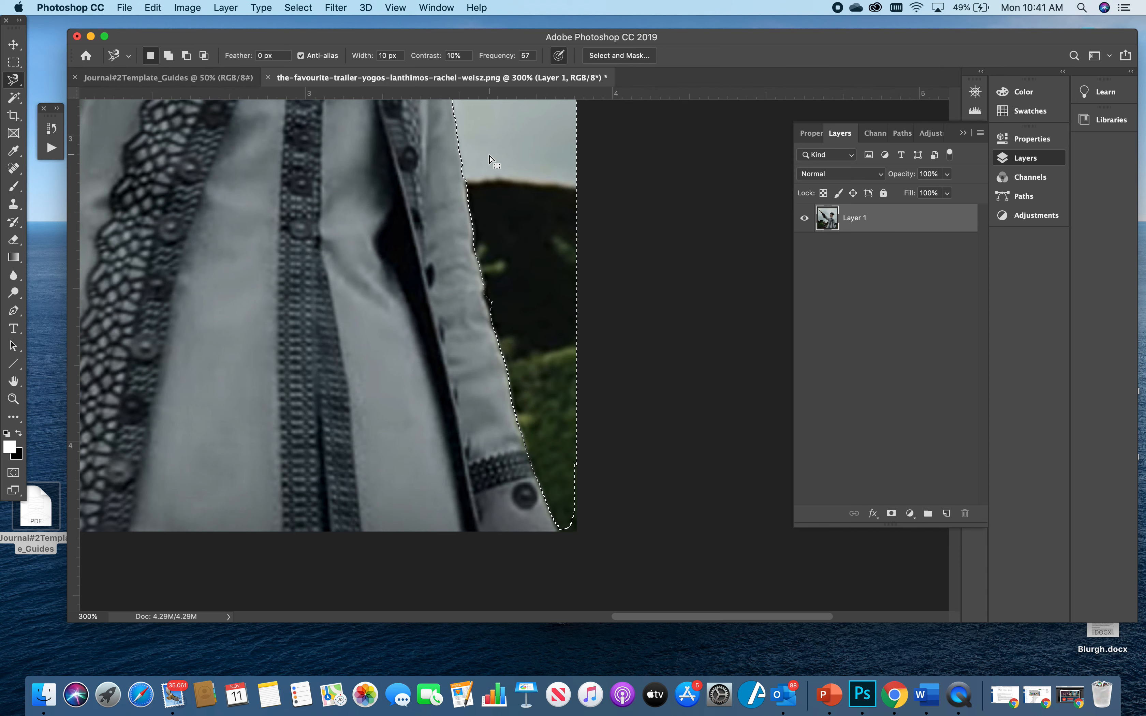
key("super+0")
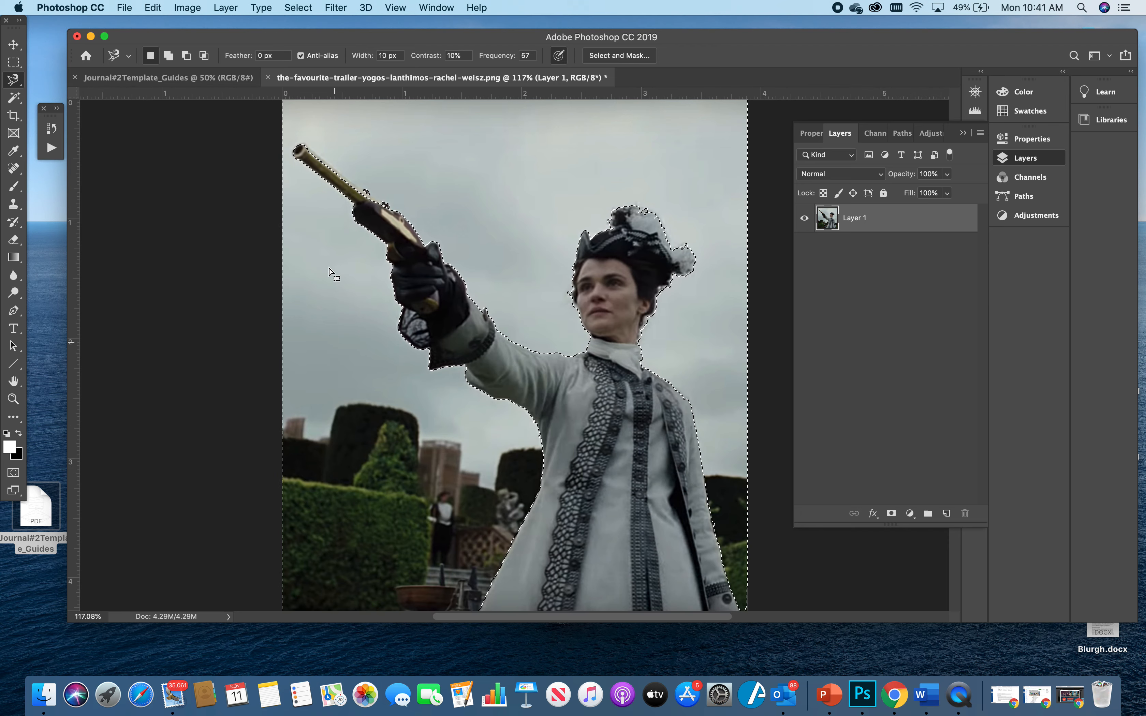
Step: Invert the selection to the woman and apply it as a layer mask on Layer 1
left_click(304, 6)
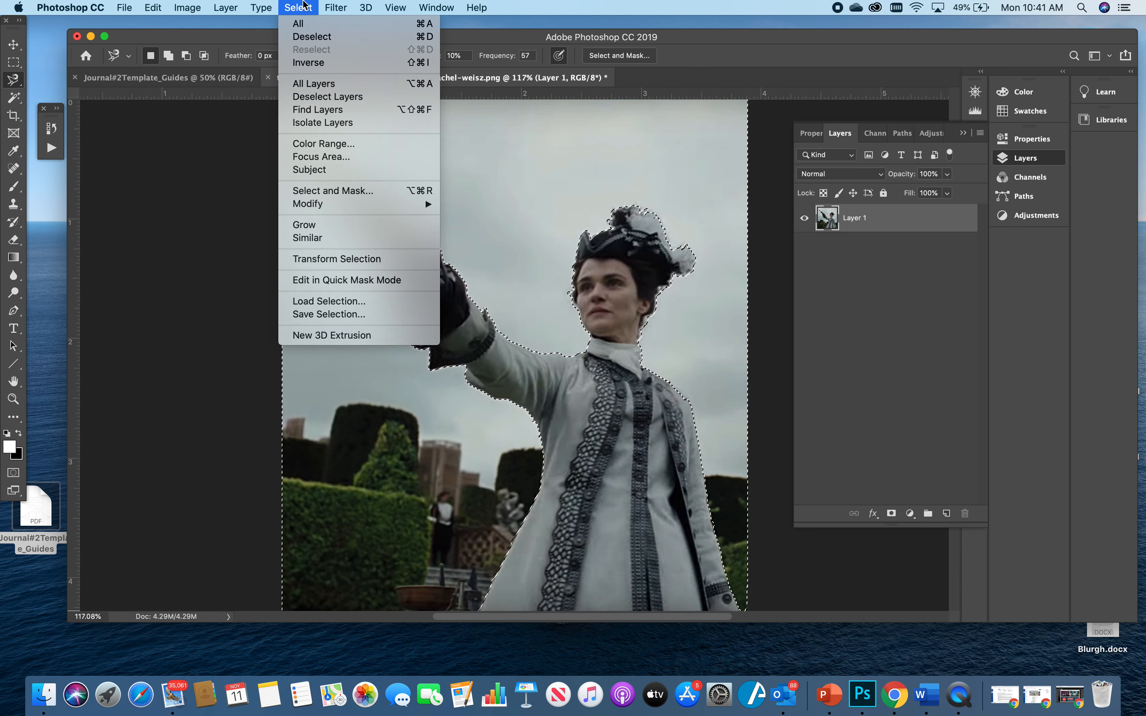
left_click(316, 63)
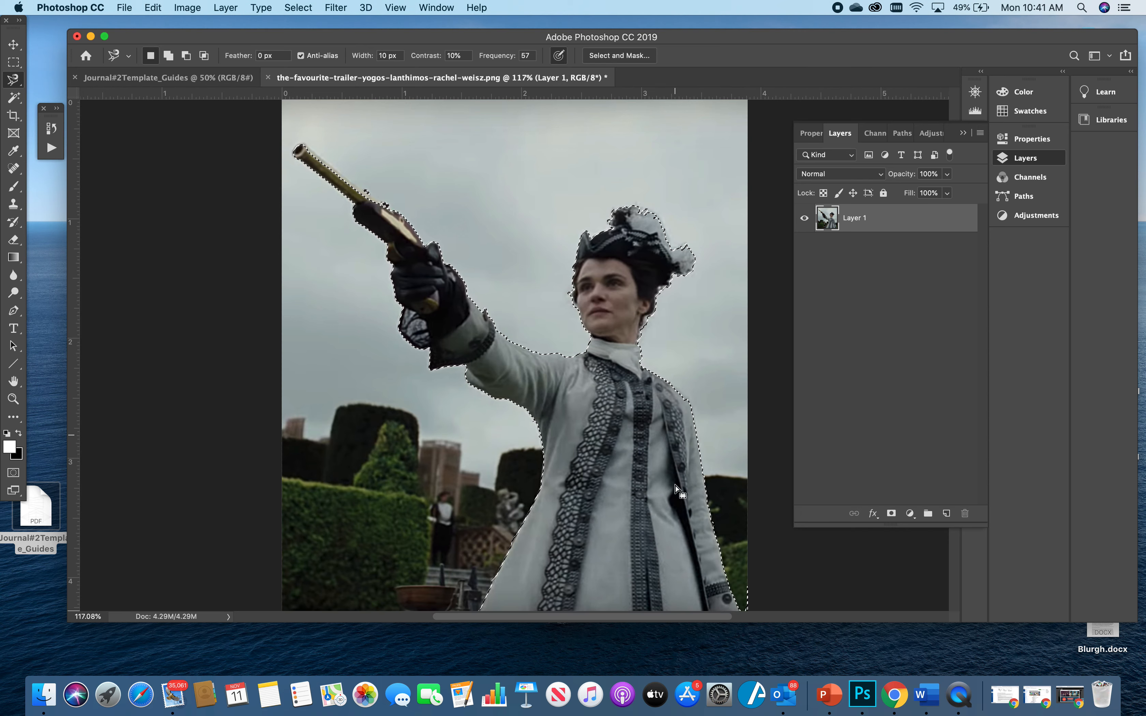
left_click(892, 514)
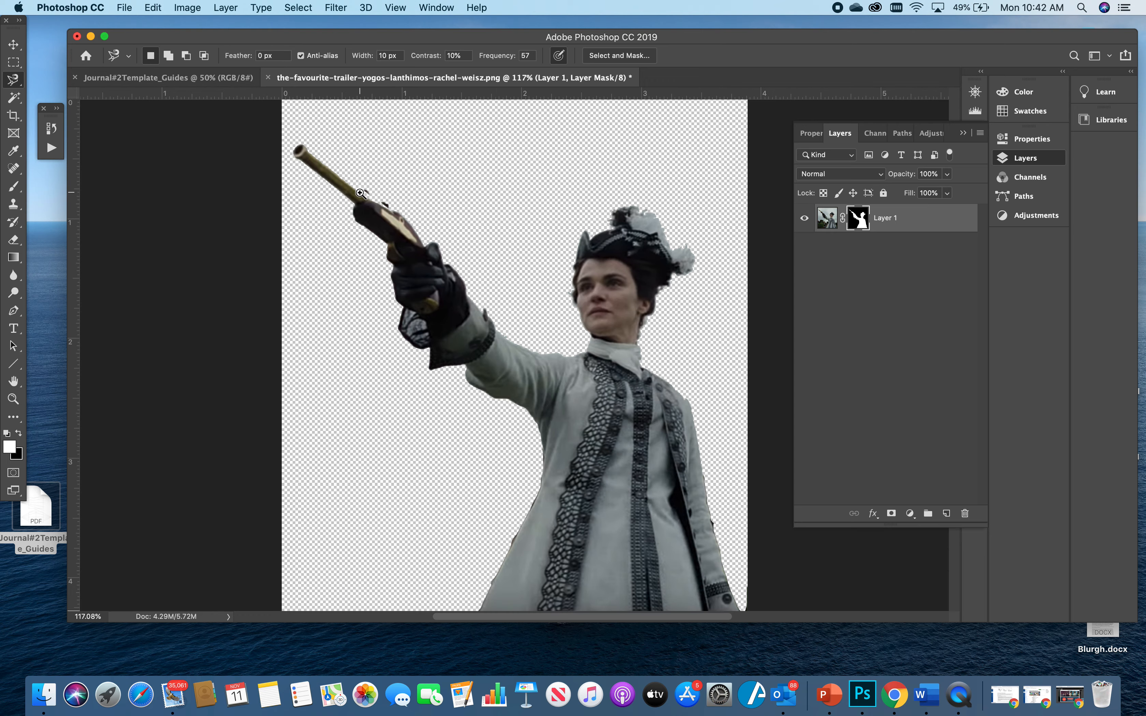
Step: Try 50 px Brush strokes on the layer mask around the pistol, first in white and then in black, undoing each test
left_click_drag(358, 190, 668, 354)
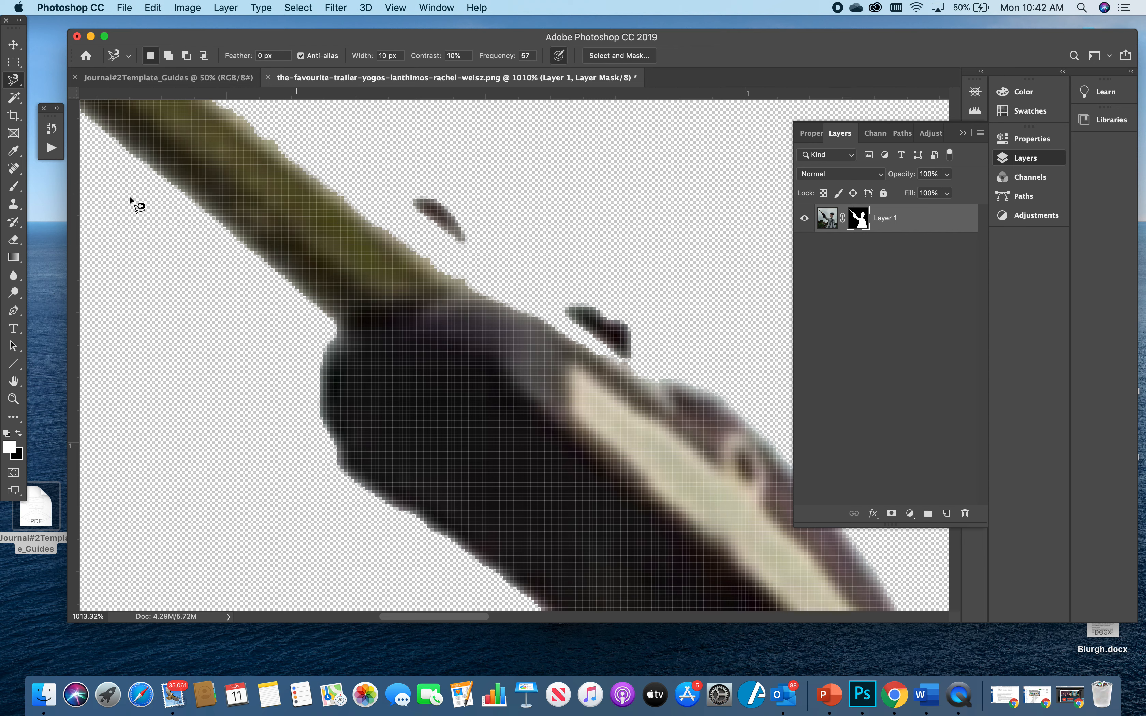
left_click(14, 187)
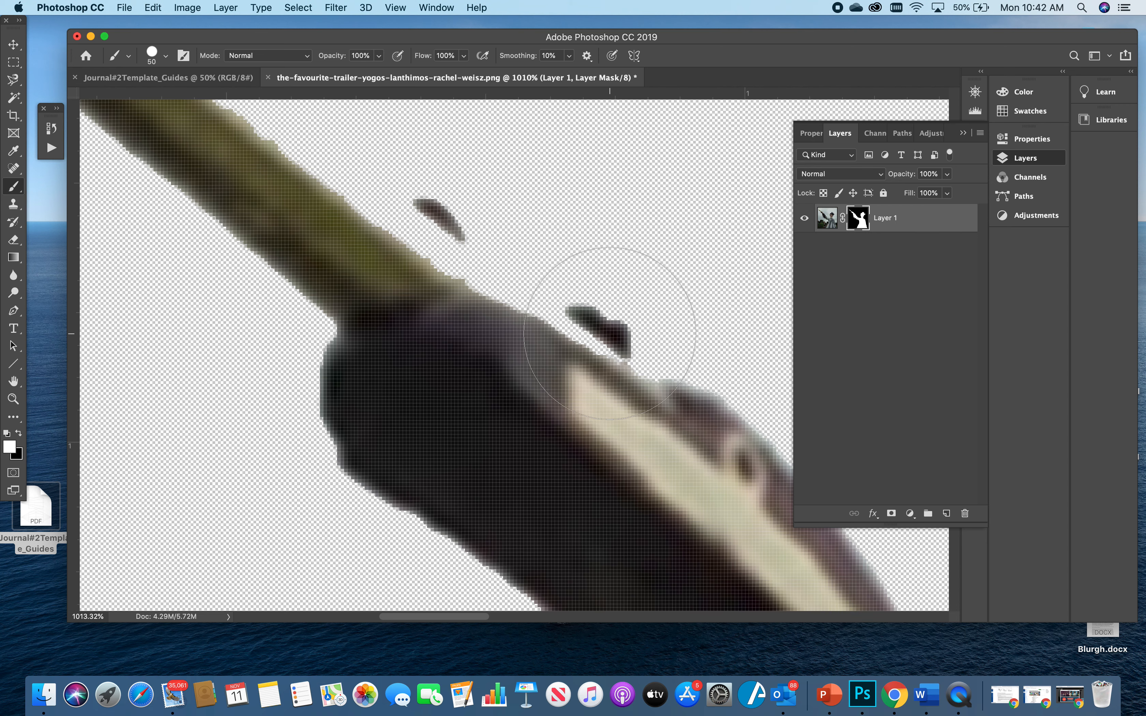
mouse_move(611, 348)
left_mouse_down()
mouse_move(589, 271)
mouse_move(303, 128)
left_mouse_up()
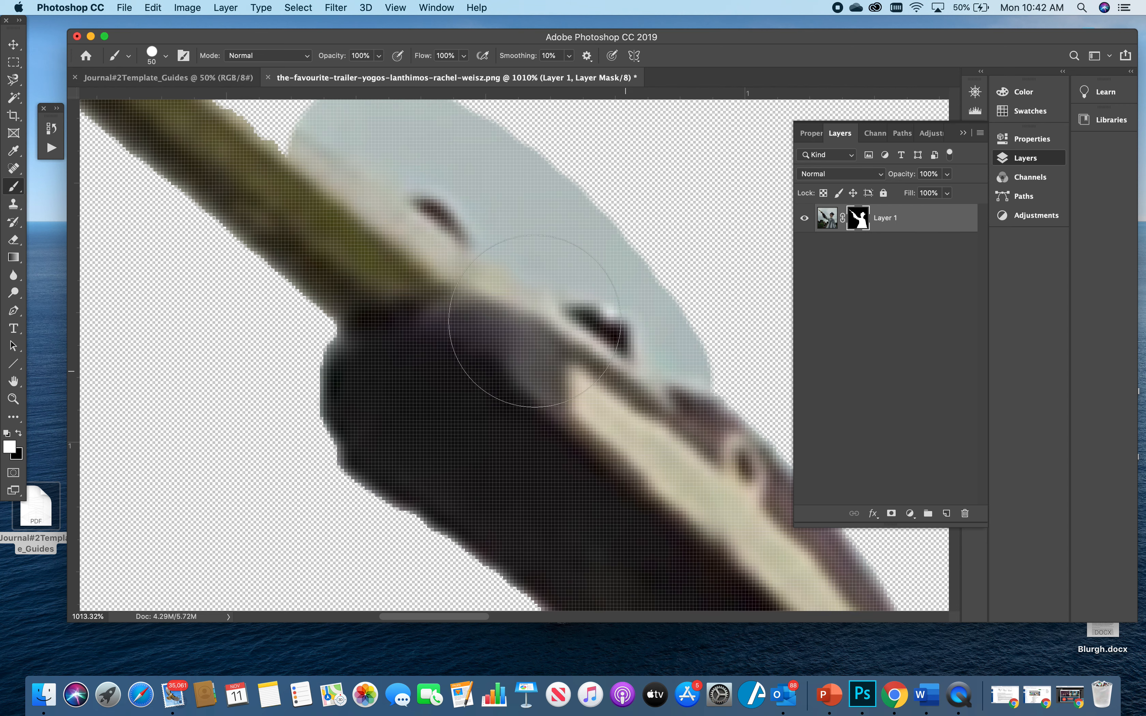
mouse_move(270, 171)
left_mouse_down()
mouse_move(386, 317)
mouse_move(374, 331)
mouse_move(362, 309)
mouse_move(476, 511)
mouse_move(295, 399)
mouse_move(354, 380)
left_mouse_up()
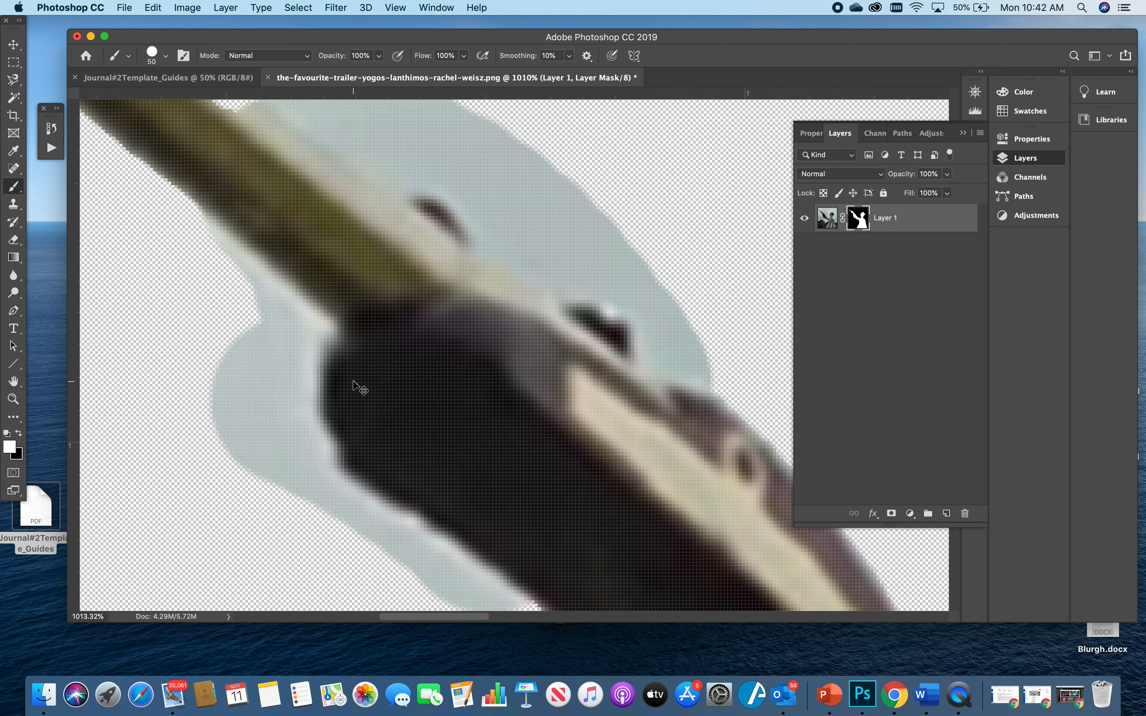
key("super+z")
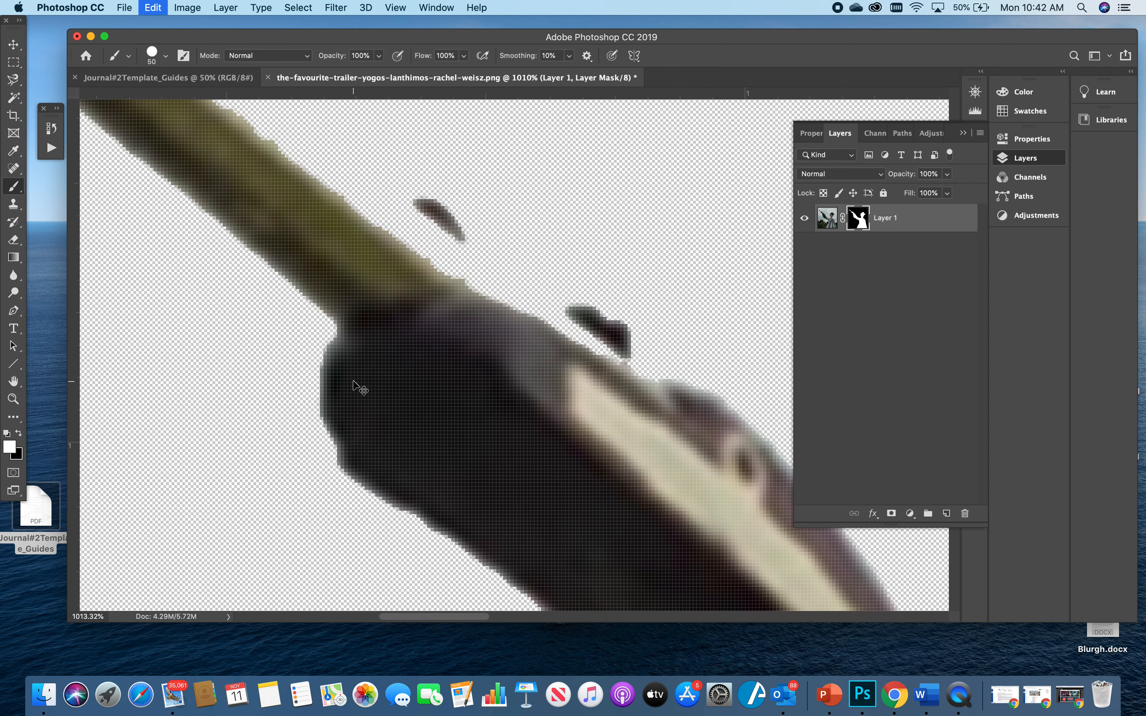
left_click(18, 433)
mouse_move(365, 491)
left_mouse_down()
mouse_move(447, 363)
mouse_move(398, 382)
mouse_move(422, 330)
mouse_move(361, 366)
mouse_move(507, 226)
mouse_move(336, 346)
mouse_move(399, 267)
left_mouse_up()
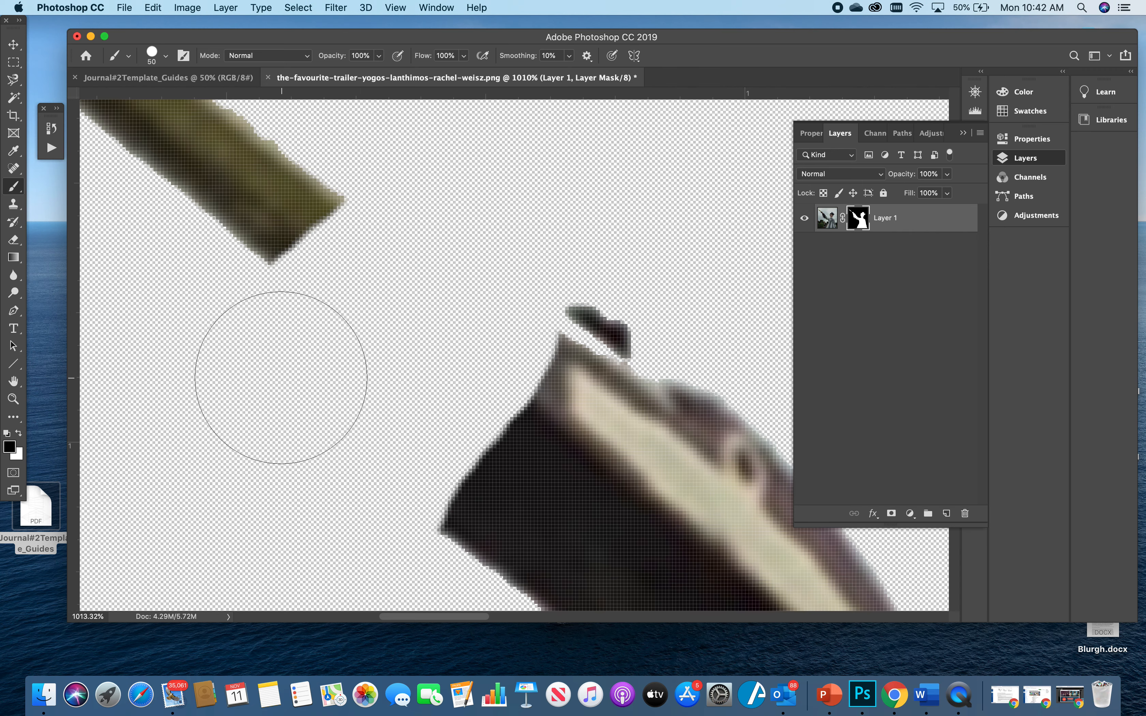
key("super+z")
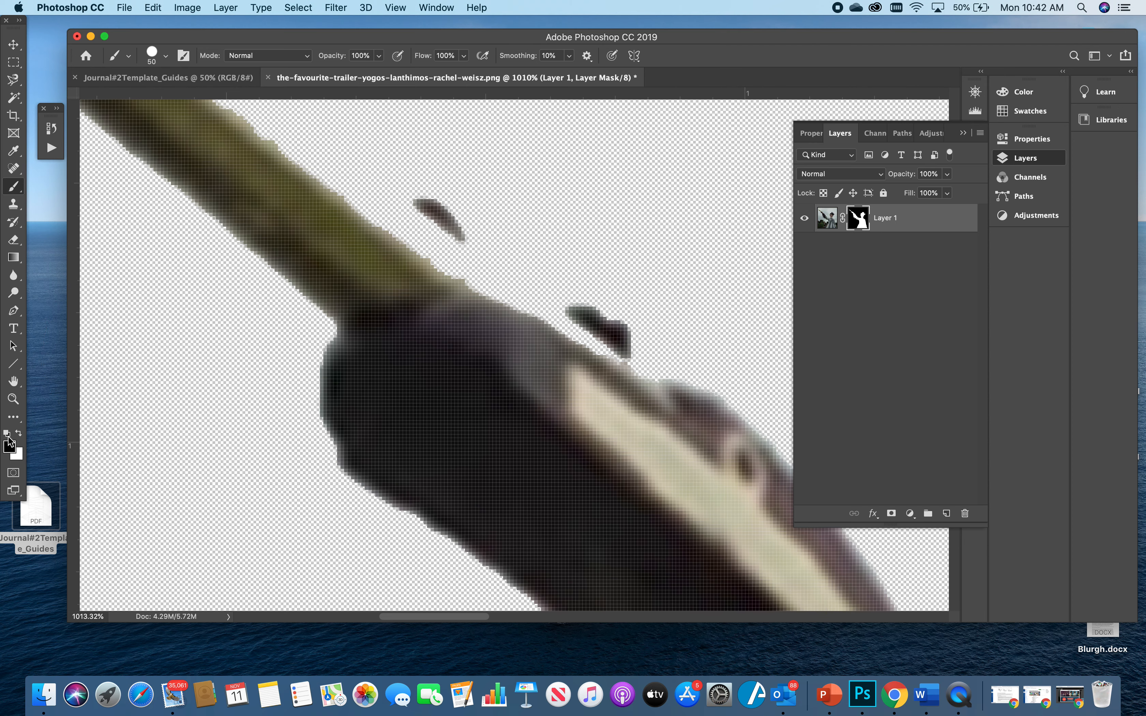
Step: Restore the missing upper edge of the pistol by painting on the layer mask with a 20 px white brush
left_click(18, 435)
key("bracketleft")
key("bracketleft")
key("bracketleft")
mouse_move(637, 365)
left_mouse_down()
mouse_move(625, 344)
mouse_move(521, 321)
mouse_move(367, 211)
mouse_move(402, 206)
mouse_move(364, 218)
mouse_move(611, 445)
mouse_move(450, 301)
mouse_move(204, 131)
mouse_move(373, 284)
mouse_move(512, 379)
left_mouse_up()
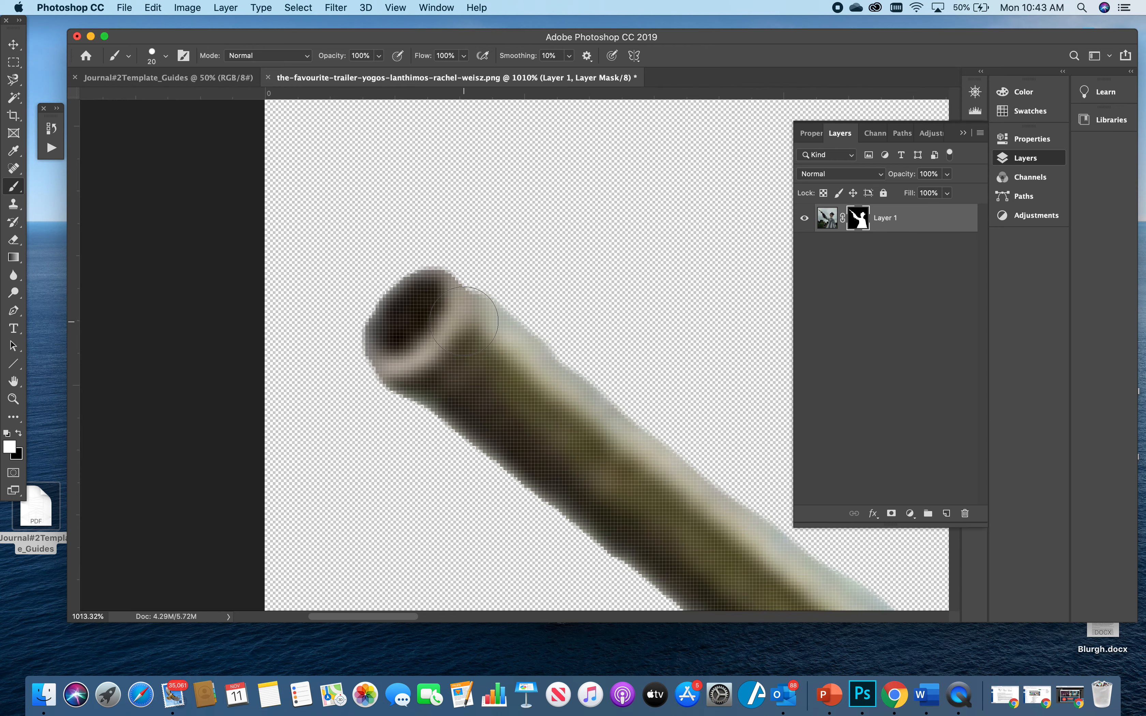
key("super+0")
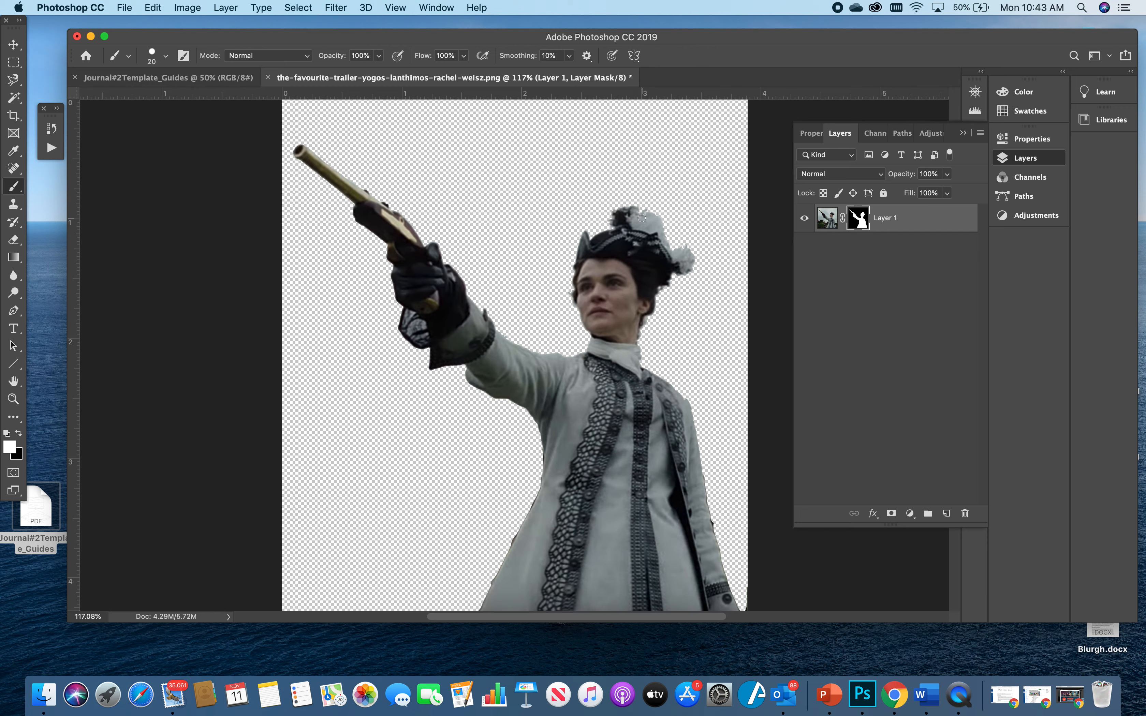
Step: Paint black on the layer mask to hide the dark fringe along the waist and skirt edge below the raised arm
scroll(524, 494, "up", 5)
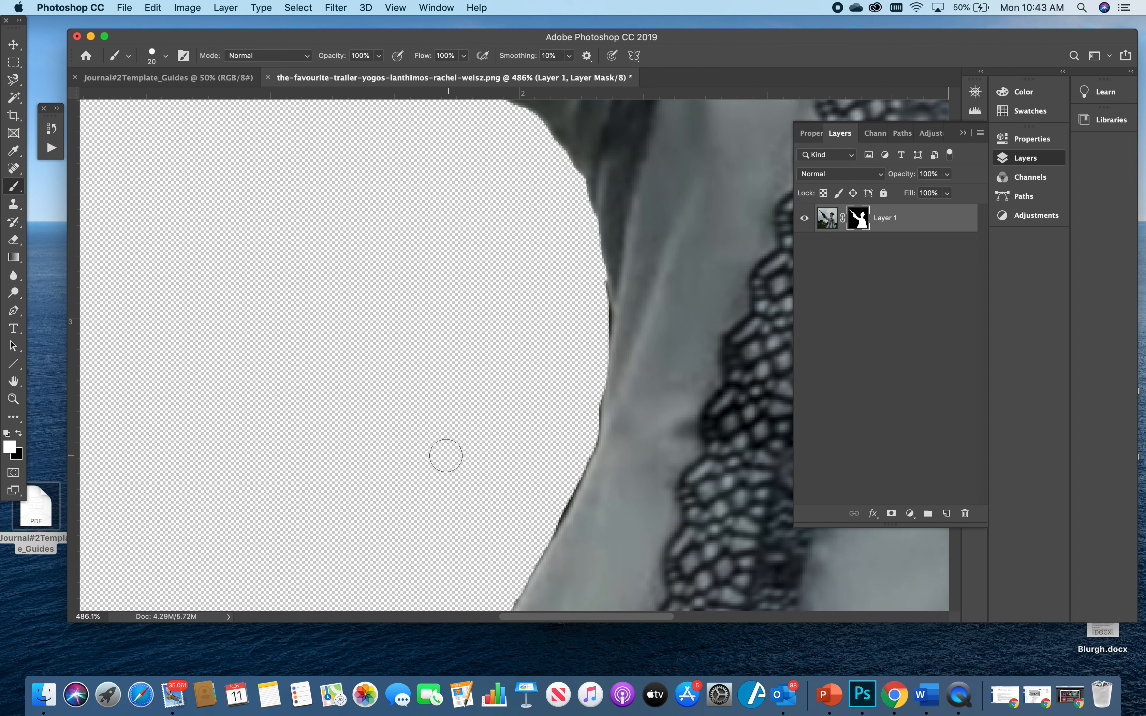
left_click(20, 437)
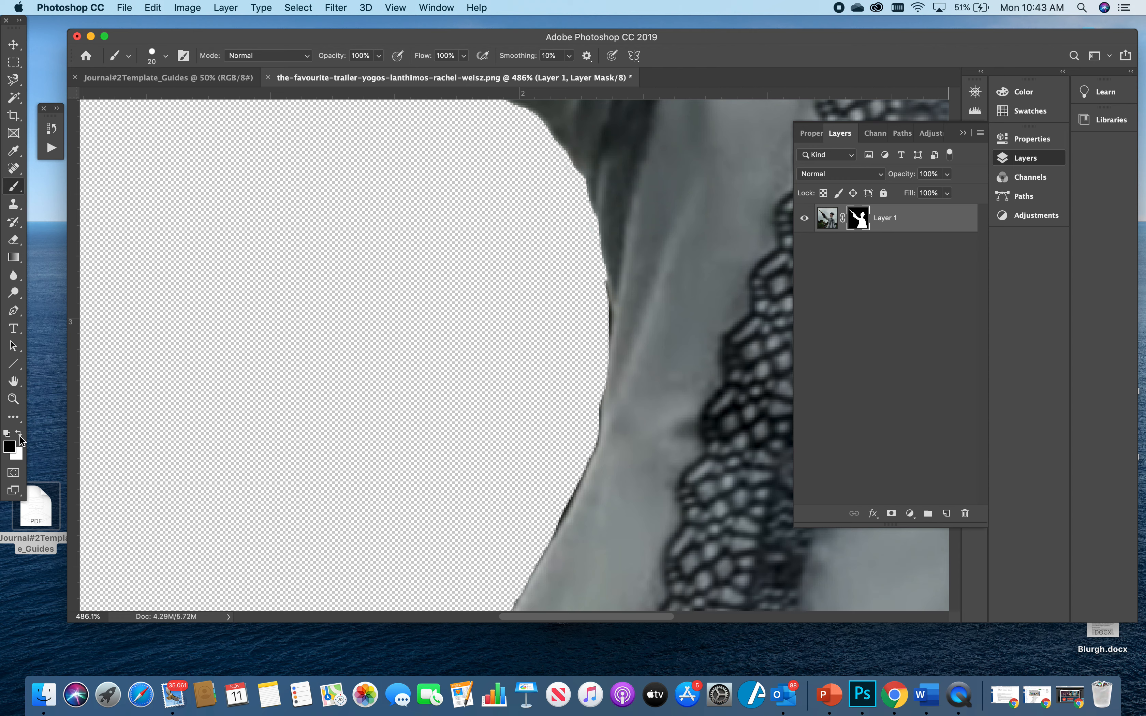
mouse_move(592, 301)
left_mouse_down()
mouse_move(588, 405)
mouse_move(538, 536)
mouse_move(583, 461)
mouse_move(582, 404)
left_mouse_up()
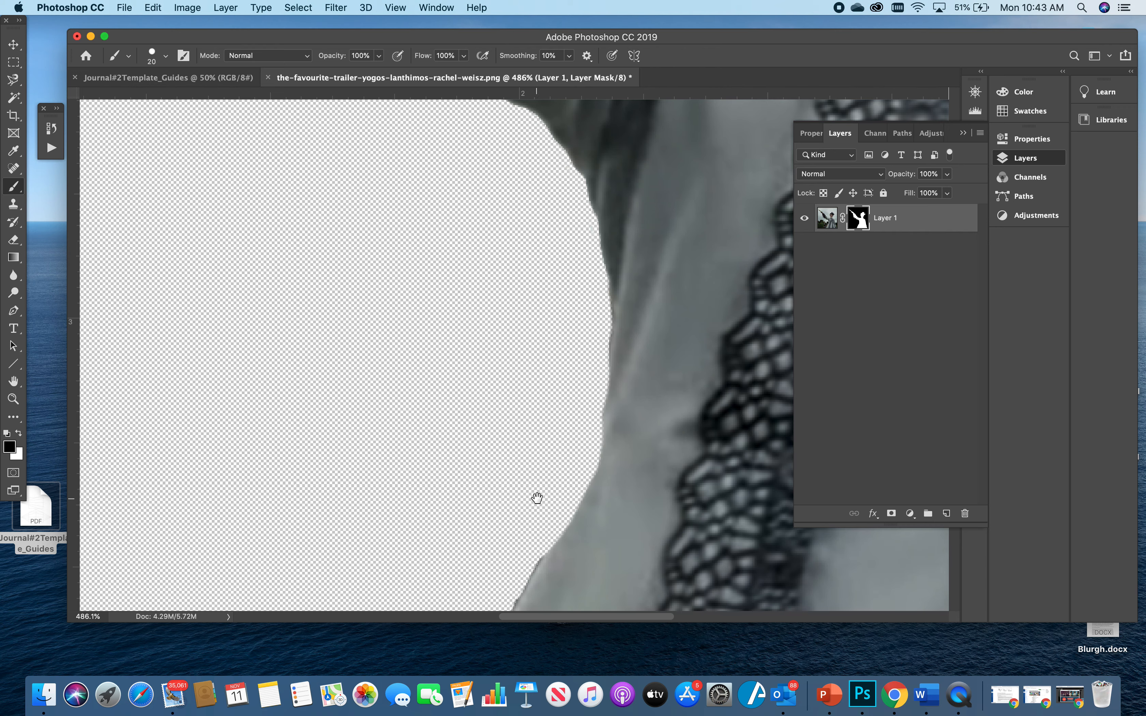
left_click_drag(535, 494, 603, 234)
left_click_drag(563, 348, 444, 585)
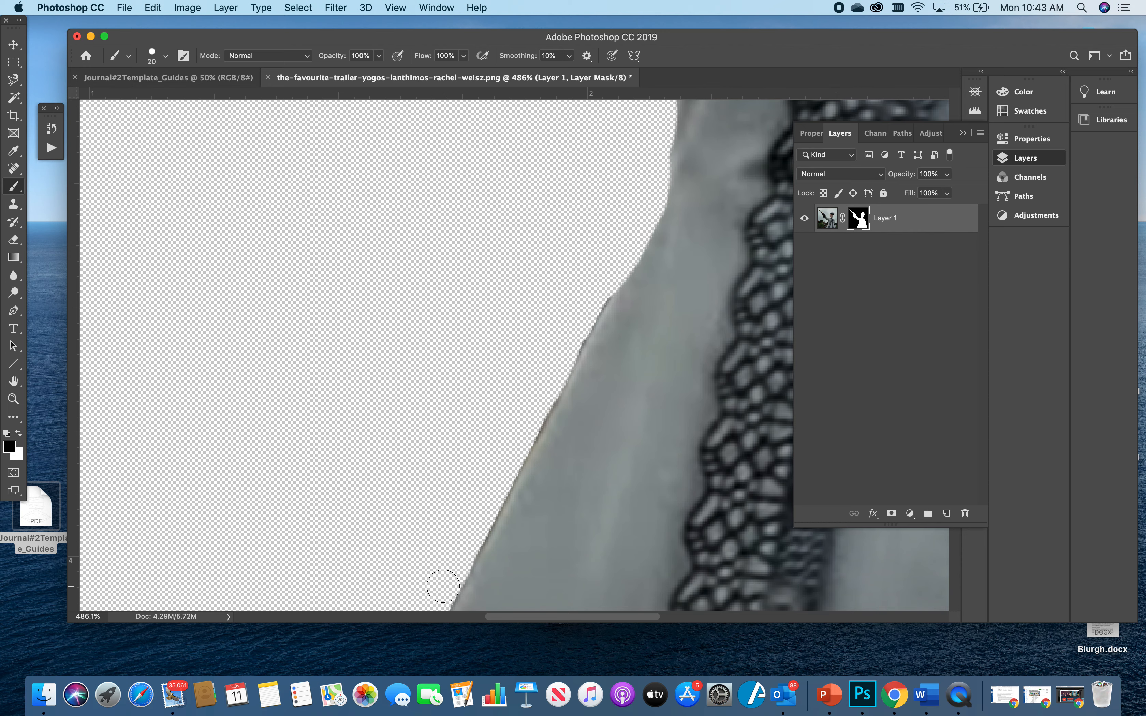
key("super+0")
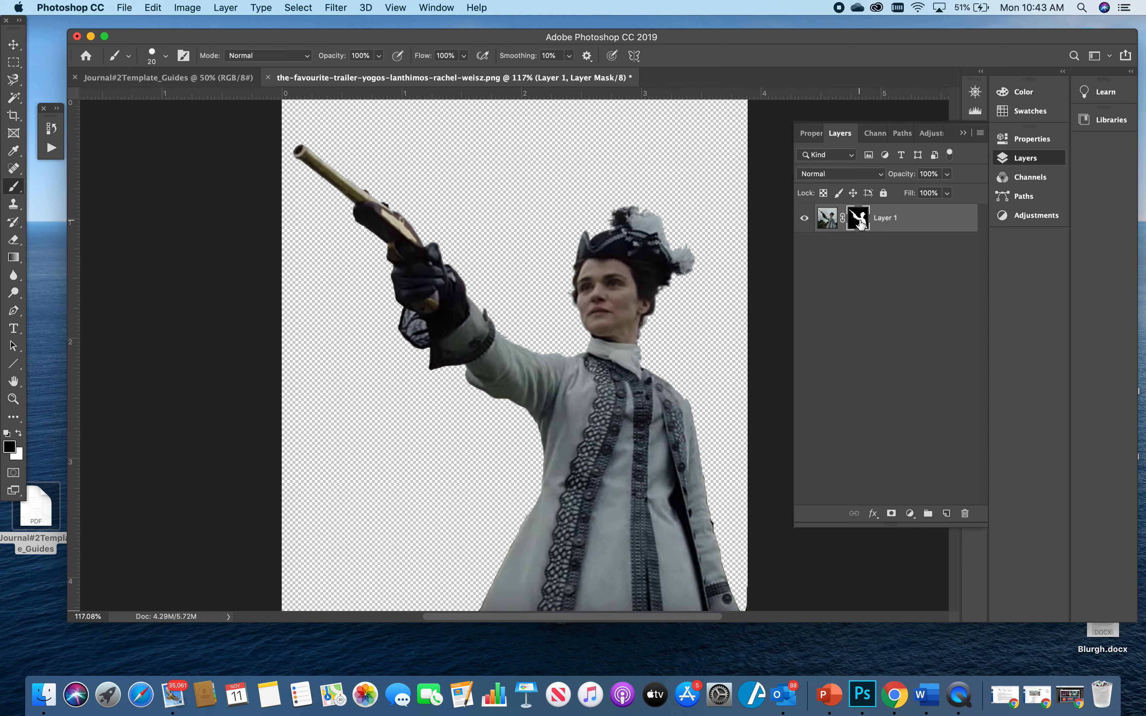
Step: Refine the layer mask in Select and Mask with a 2 px Smart Radius, previewing the cutout on black
double_click(861, 221)
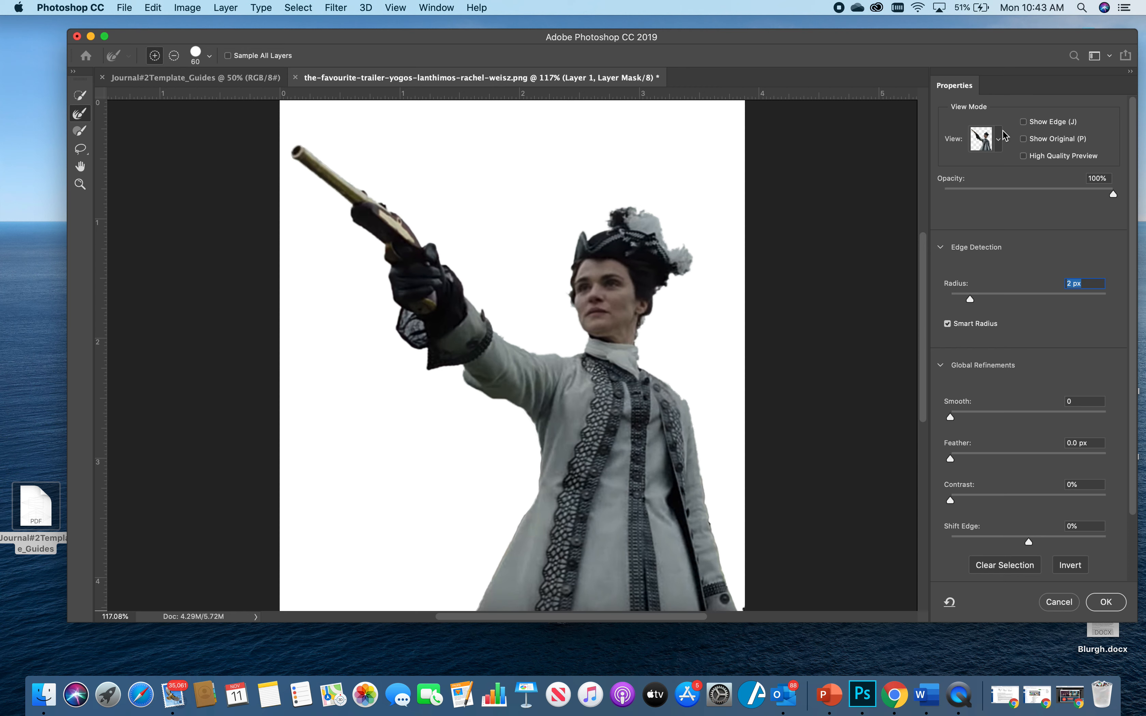
left_click(1000, 140)
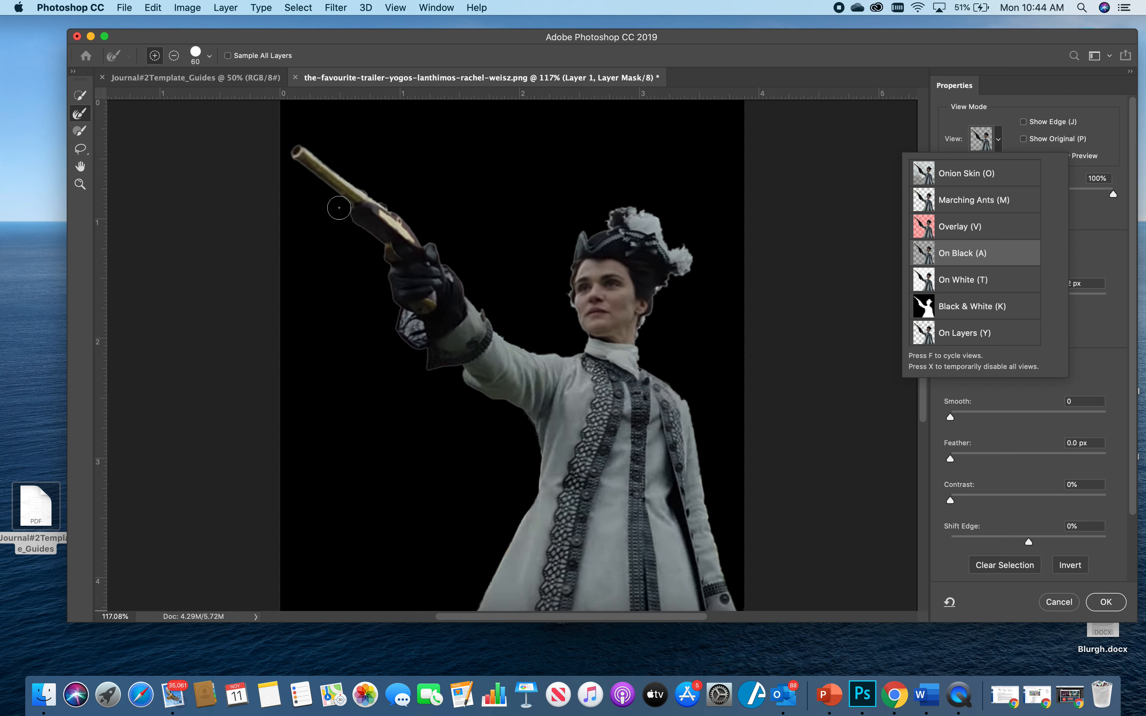
left_click(1107, 602)
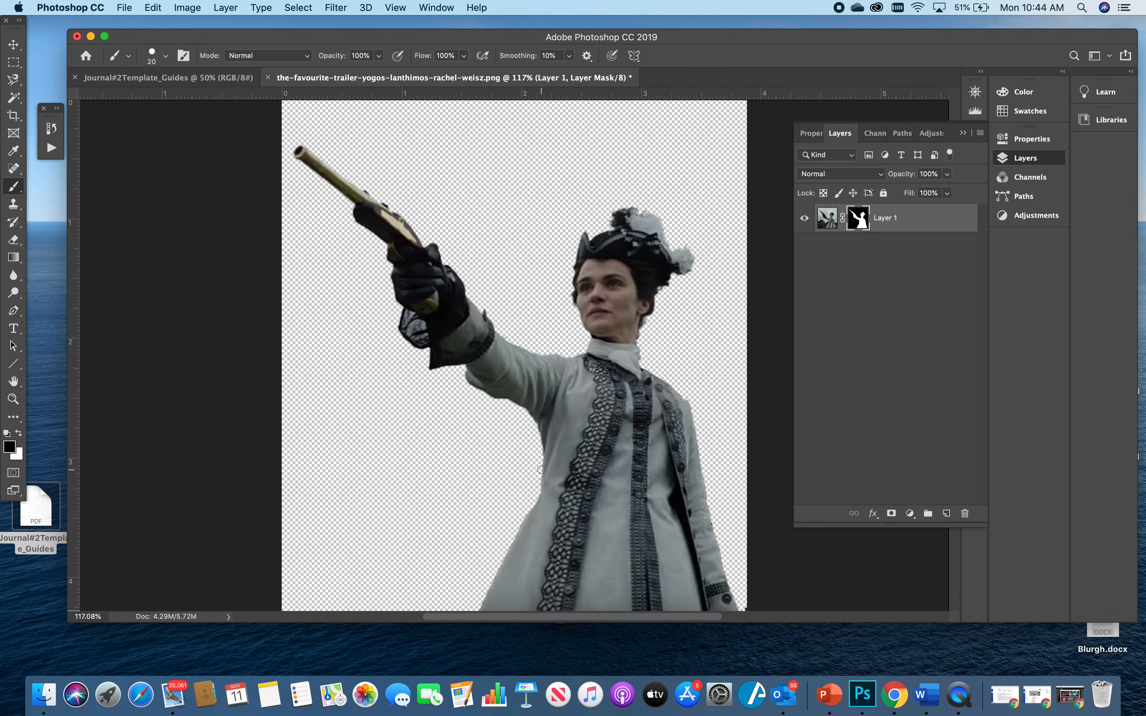
Step: Rename the masked layer as Pistol
double_click(889, 217)
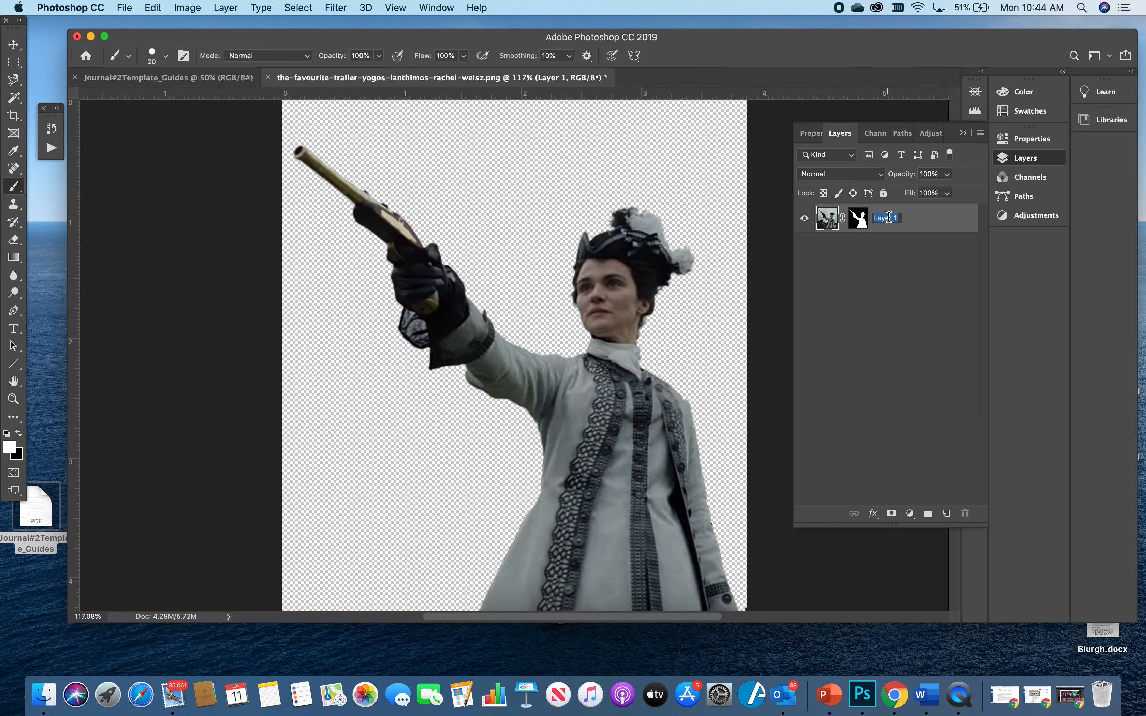
type("Pistol")
key("Return")
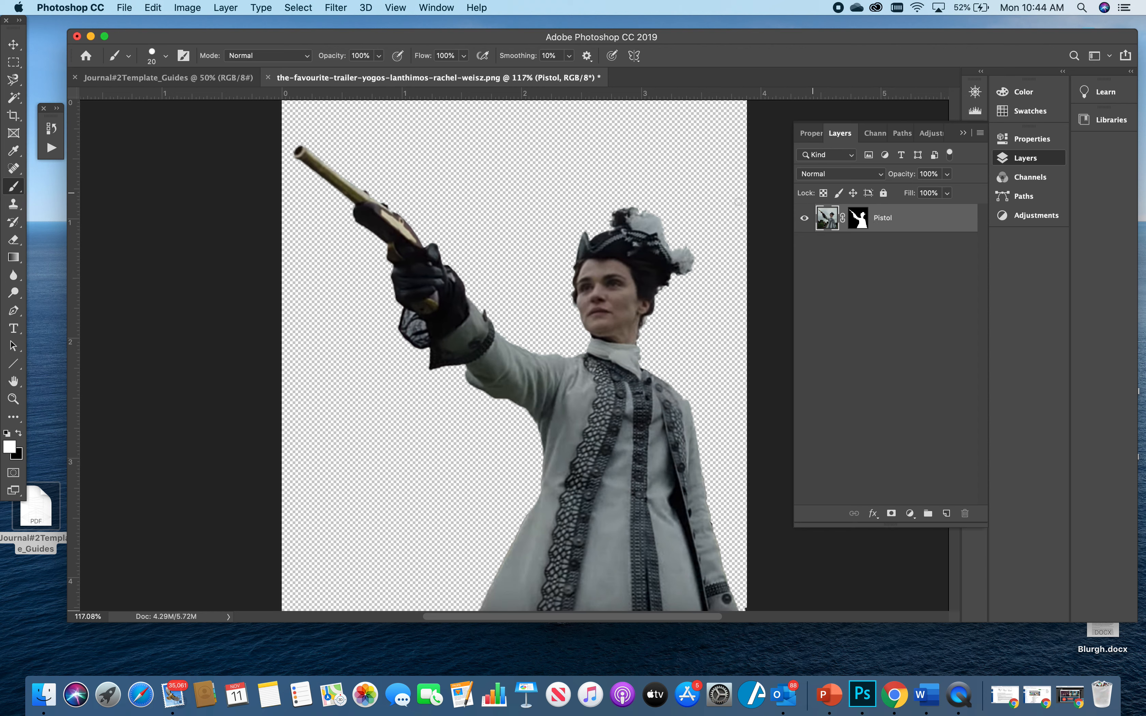